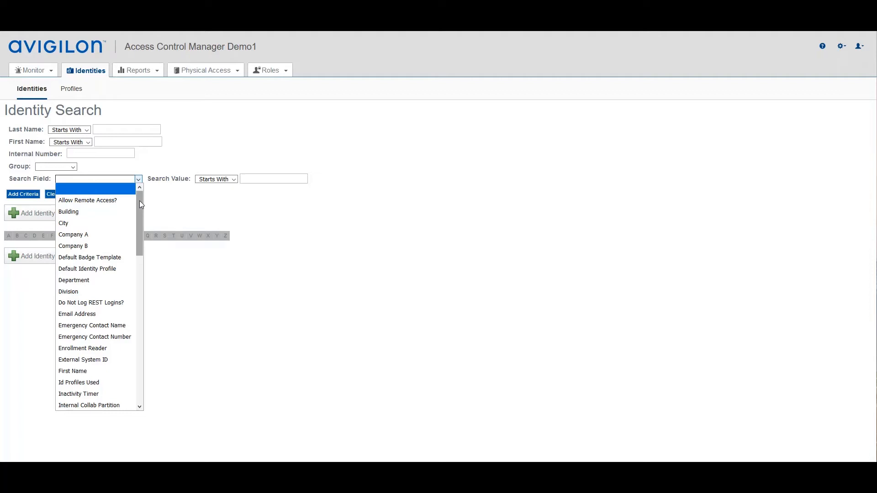
- Search for identities whose License Plate starts with 940
left_click_drag(139, 202, 141, 243)
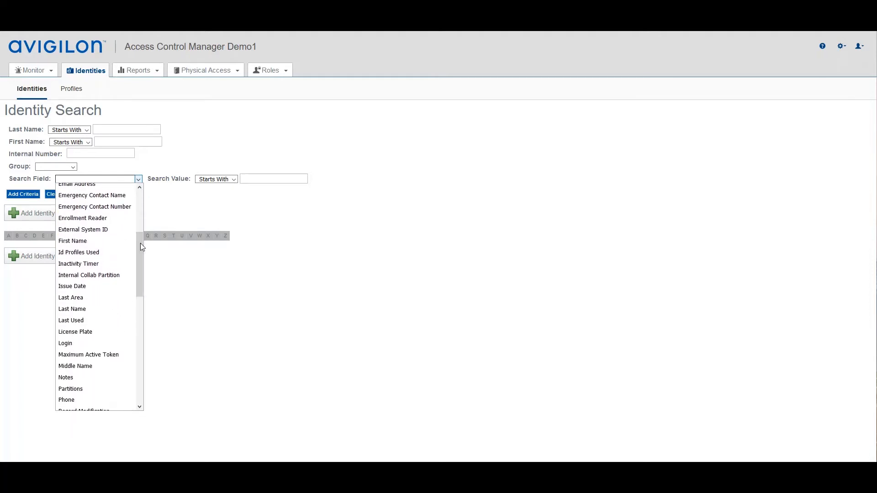
left_click(82, 332)
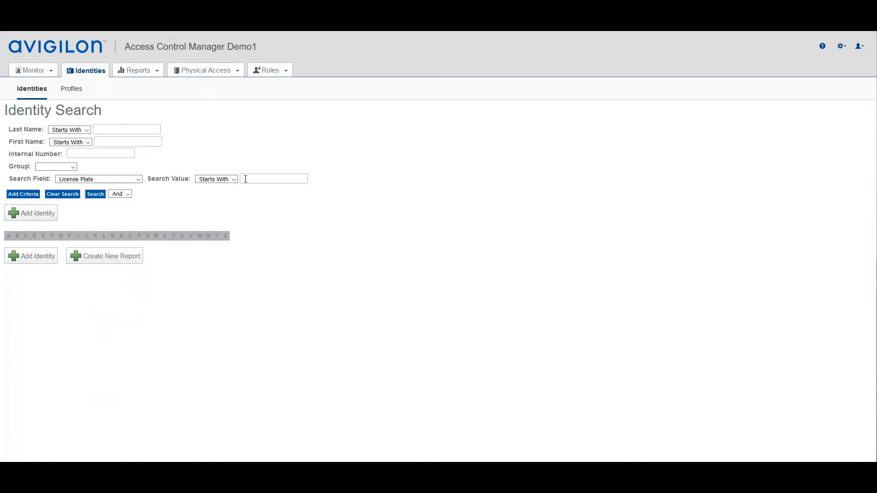
left_click(95, 194)
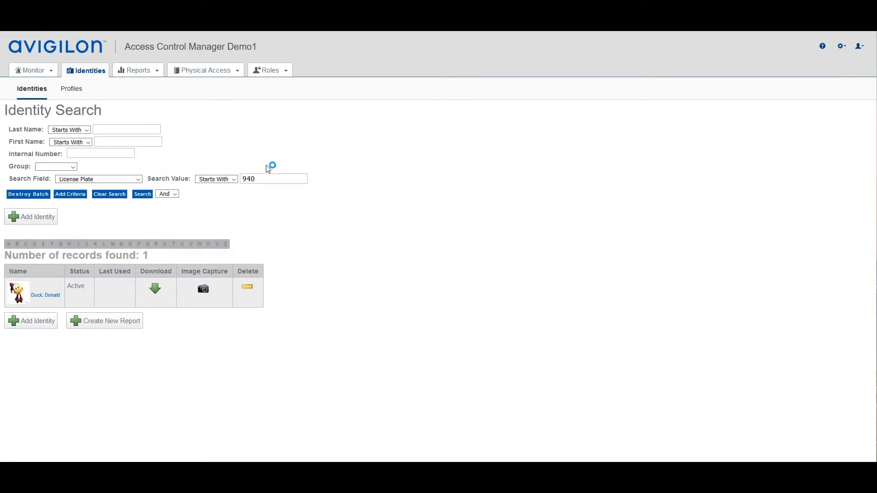
- Clear the license plate criteria and list all identities without any search filter
left_click(110, 196)
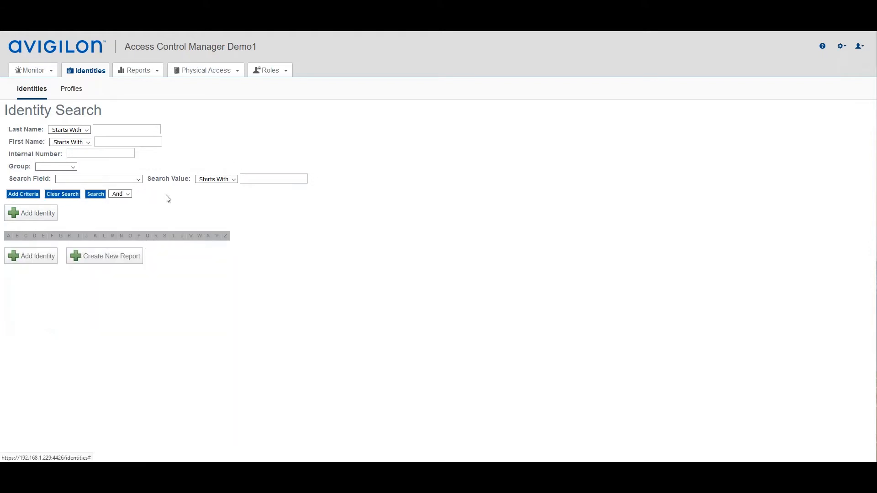
left_click(95, 195)
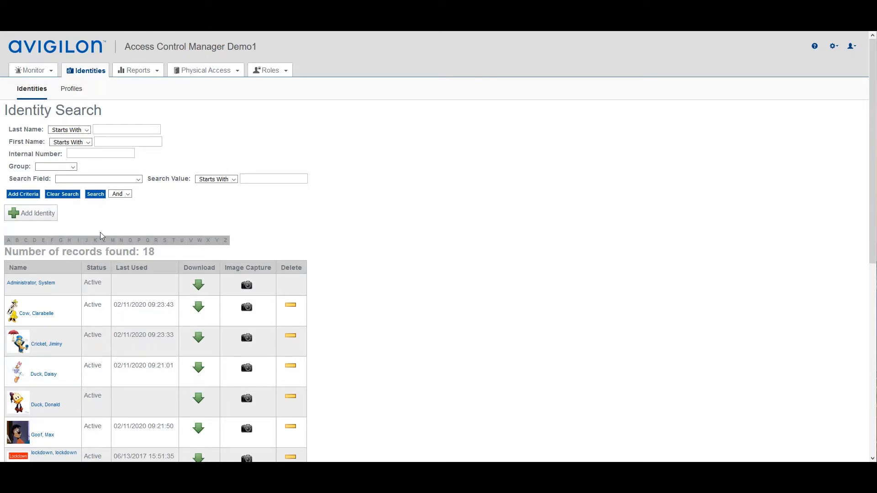
scroll(195, 228, "down", 1)
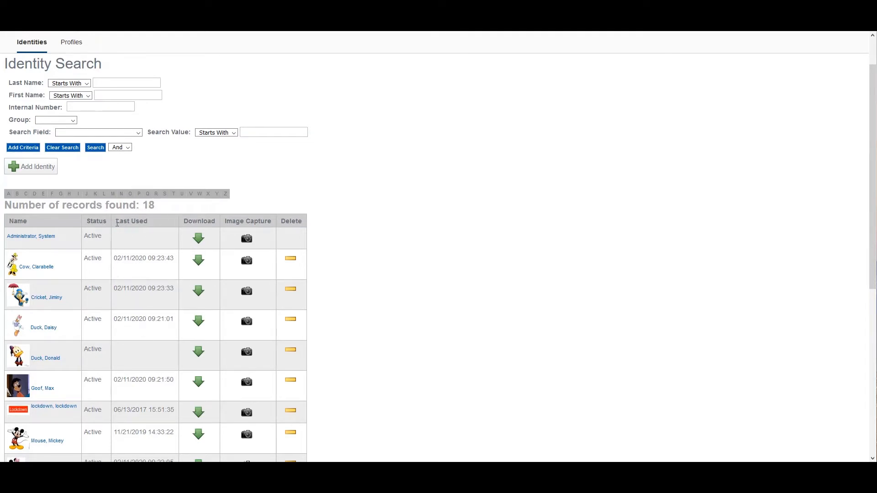
scroll(155, 273, "up", 1)
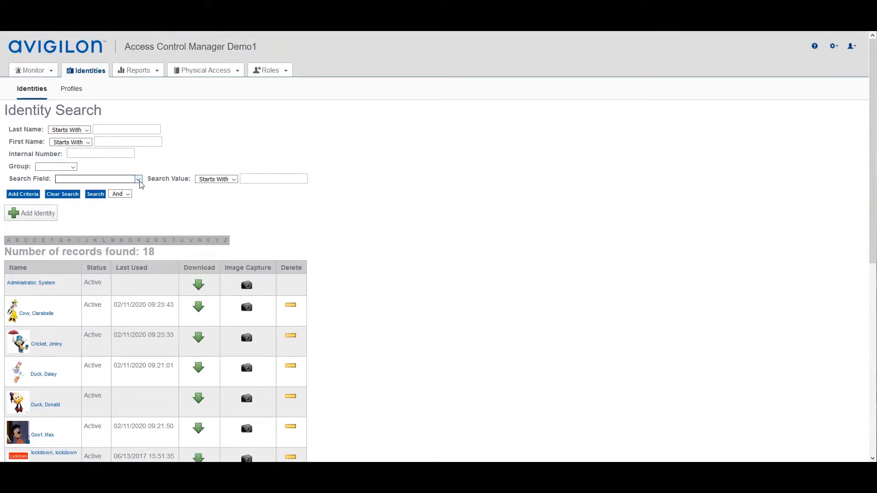
- Search for identities belonging to the Accounting group
left_click(72, 167)
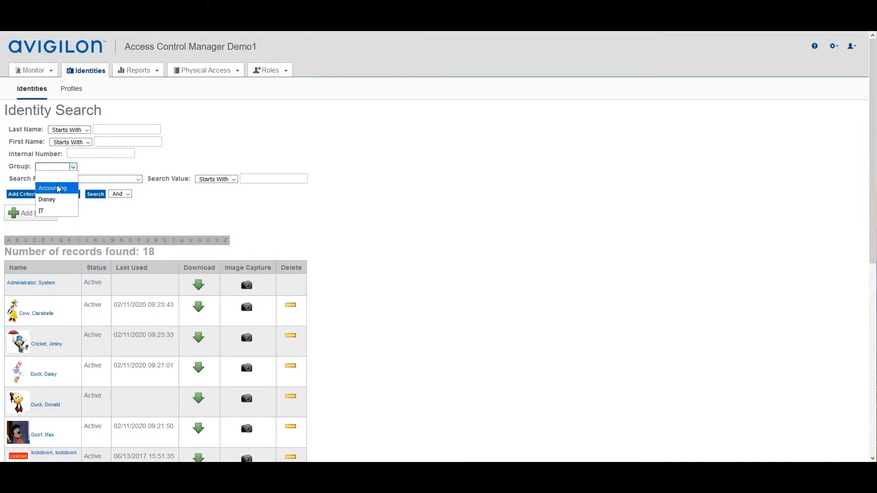
left_click(59, 189)
left_click(95, 196)
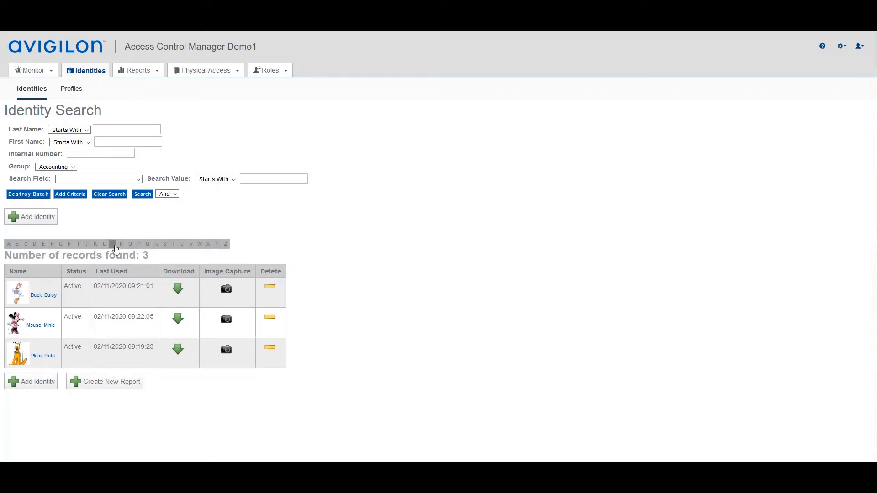
left_click(856, 47)
- Clear the group criterion and search for identities whose Status is Active
left_click(109, 196)
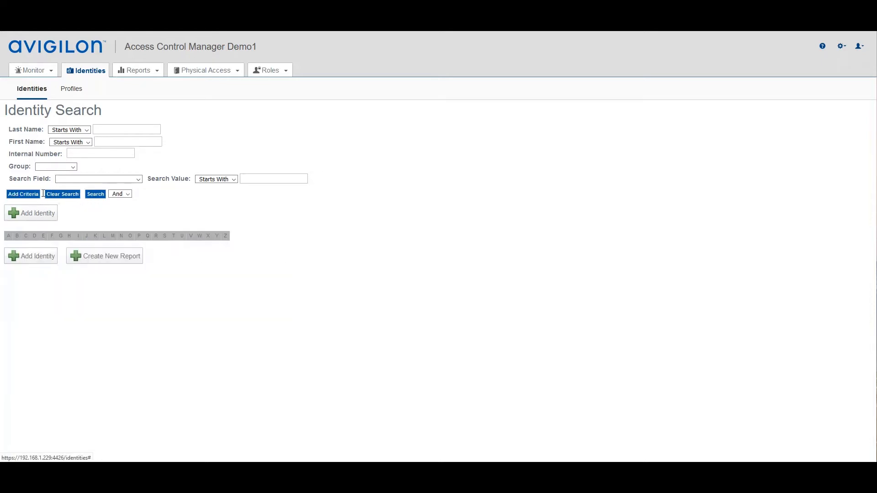
left_click(94, 196)
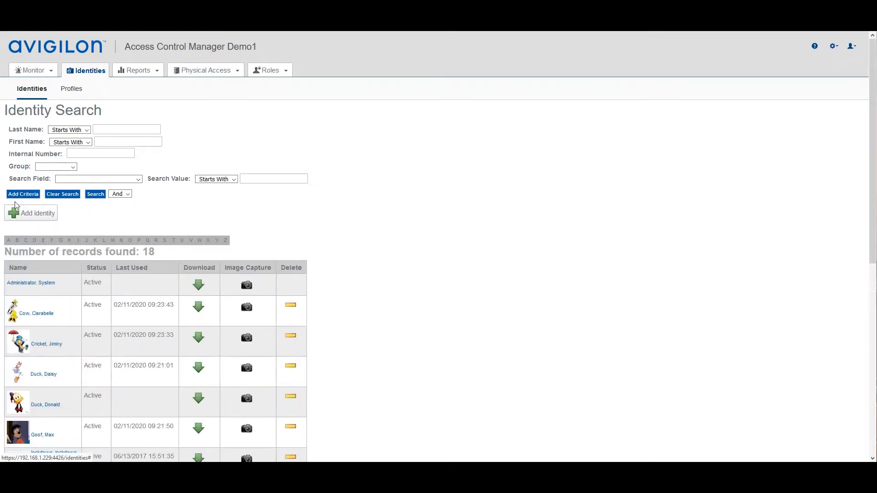
left_click(136, 180)
left_click_drag(138, 206, 133, 297)
left_click(70, 351)
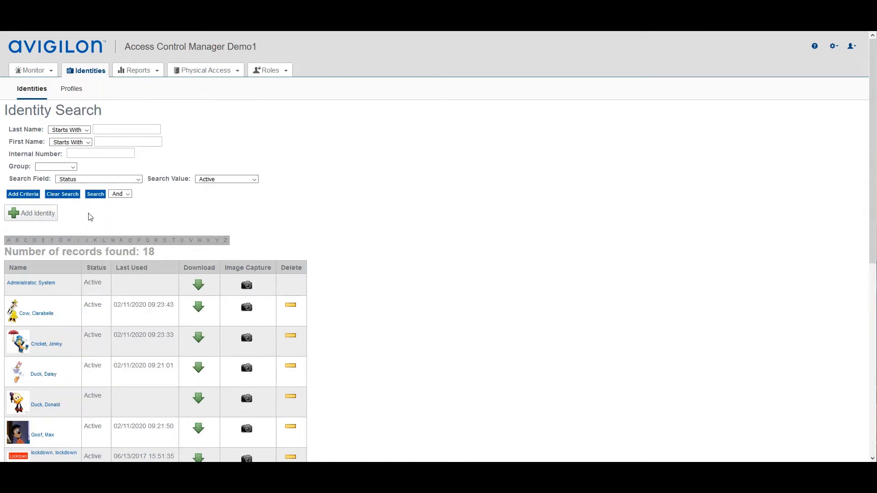
left_click(136, 179)
left_click_drag(136, 290, 136, 338)
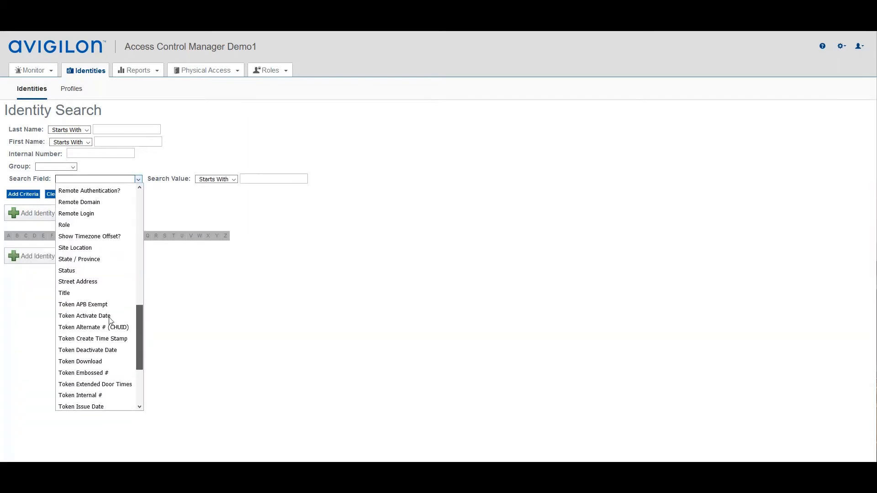
left_click(70, 278)
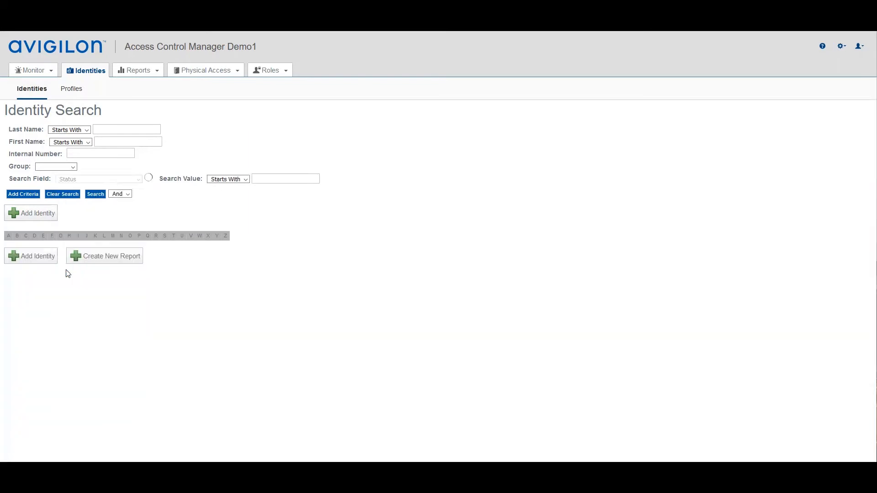
left_click(95, 194)
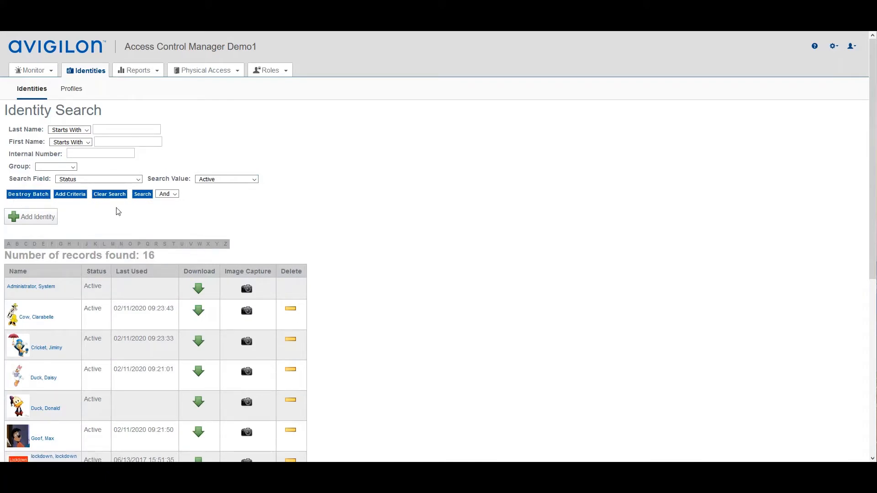
- Open the fifth identity in the results and examine the available Title and Department options
left_click(51, 410)
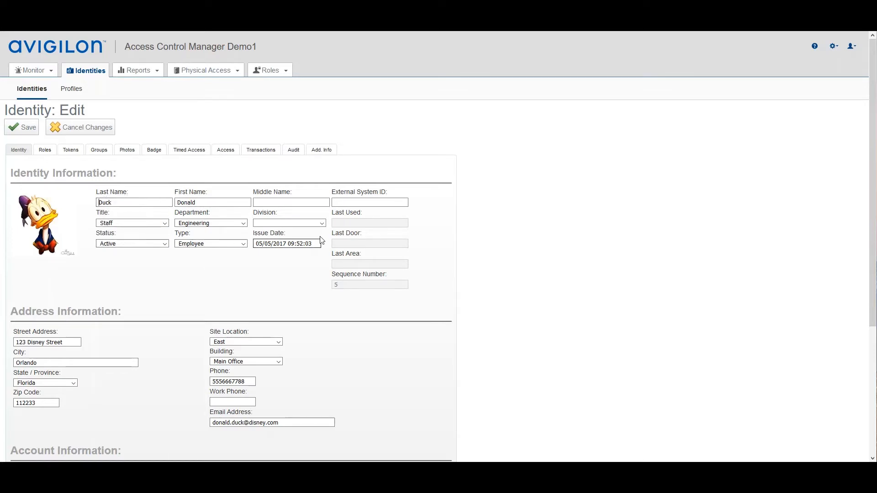
left_click(166, 224)
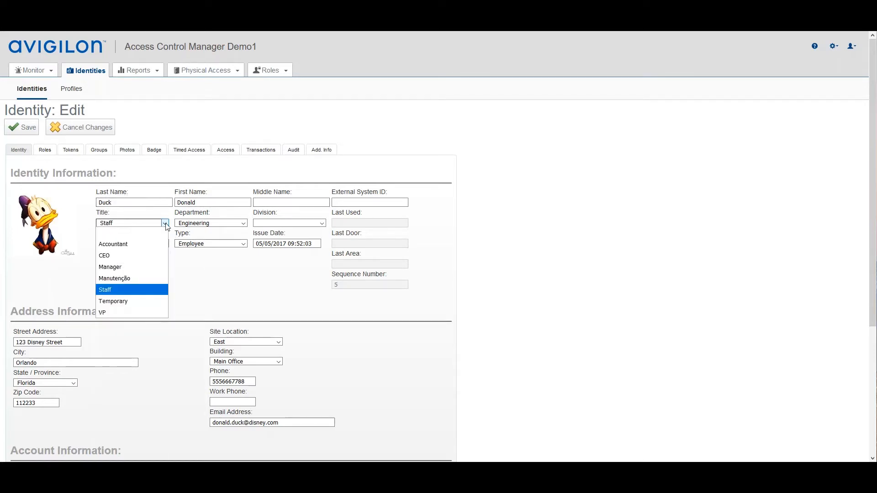
left_click(166, 224)
left_click(165, 224)
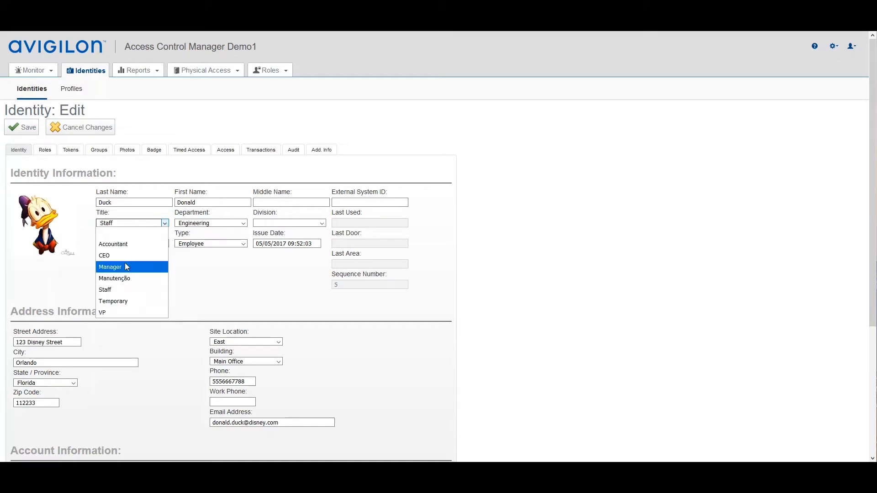
left_click(243, 223)
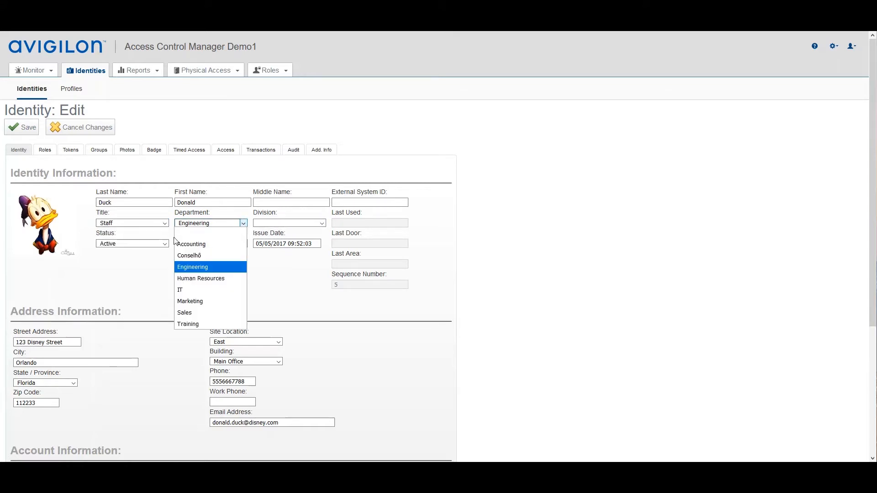
left_click(834, 47)
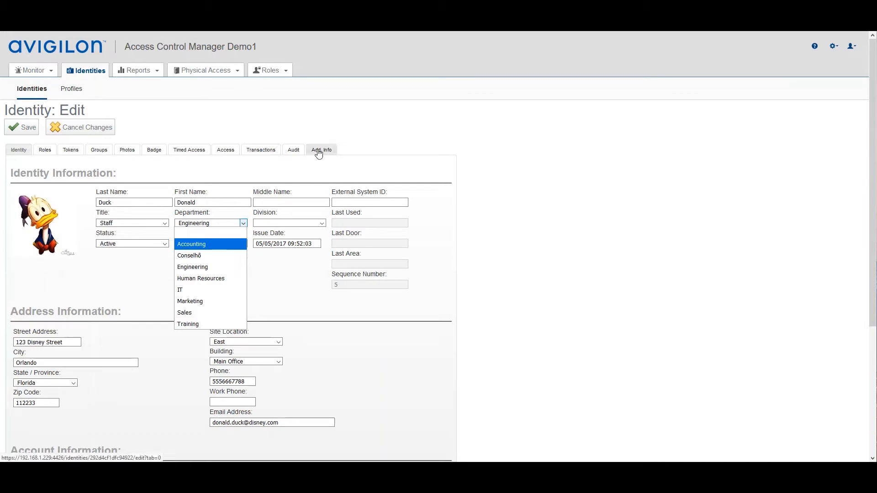
left_click(278, 167)
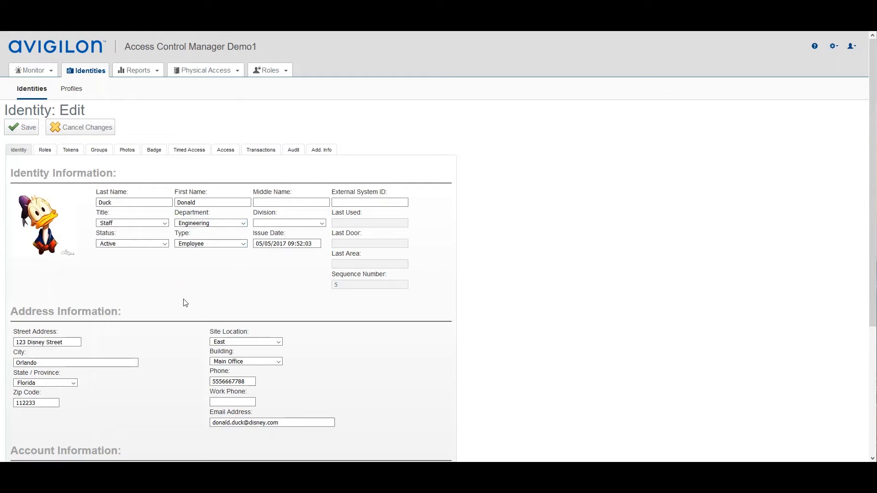
- In the identity's account information, set the Remote Domain to mightyavengers.com and enable Remote Authentication
scroll(204, 297, "down", 1)
scroll(204, 297, "down", 2)
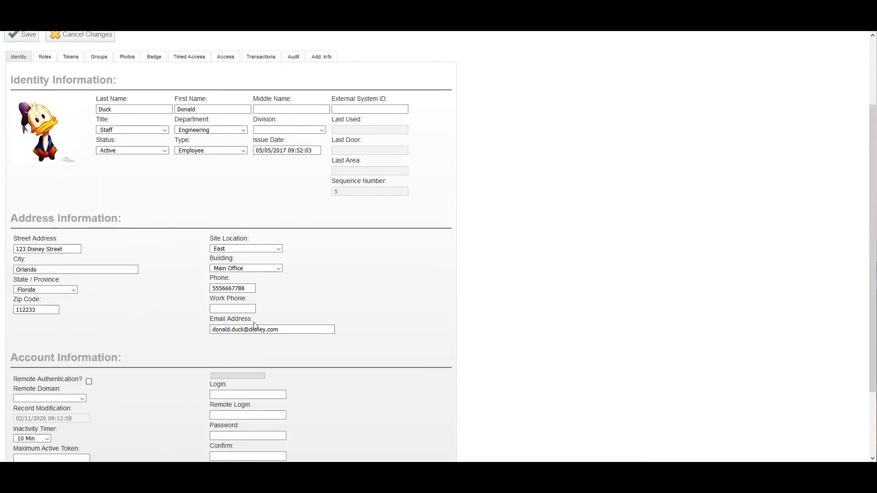
scroll(225, 278, "down", 2)
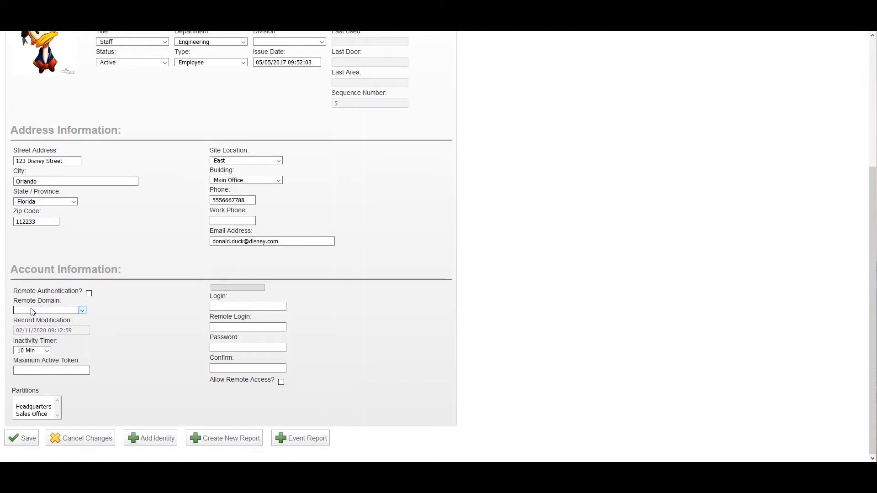
left_click(82, 310)
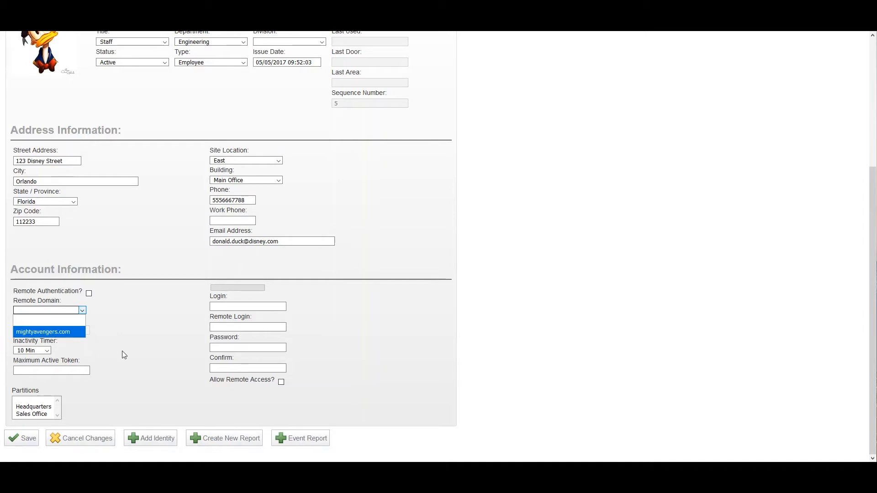
left_click(71, 332)
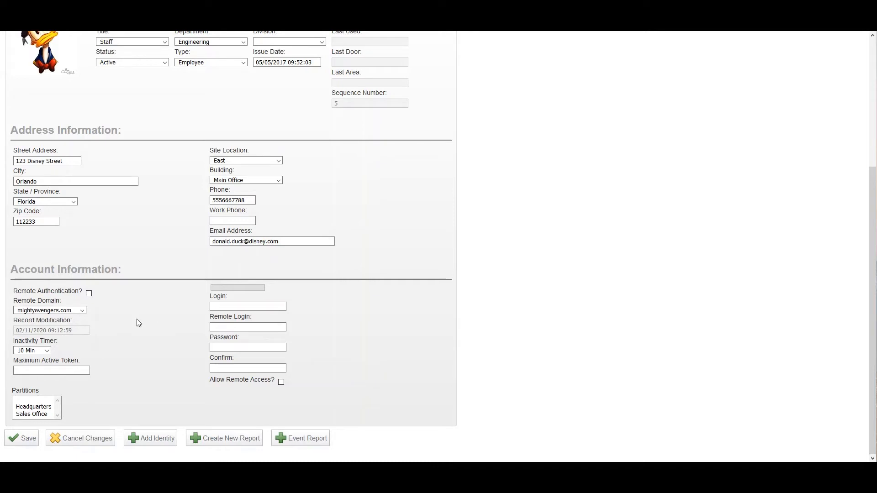
left_click(88, 293)
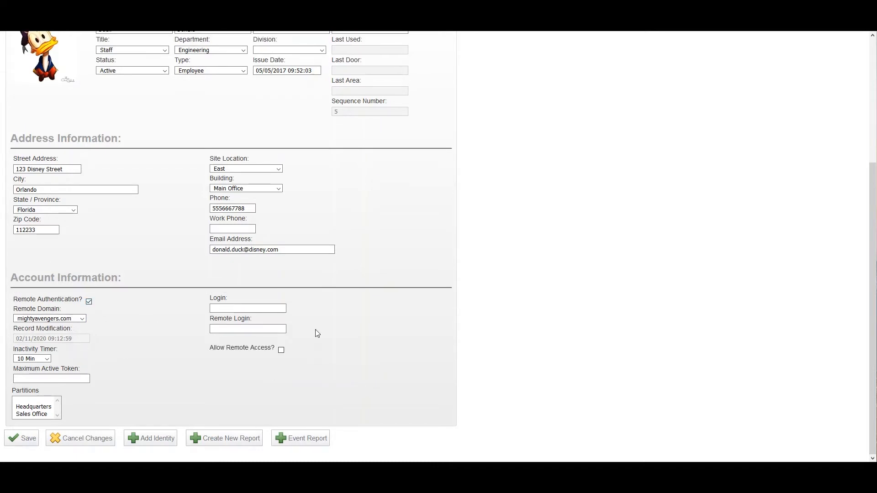
left_click(220, 308)
- Assign the role "P- Elevator 6th Bus H" to the identity
scroll(319, 346, "up", 4)
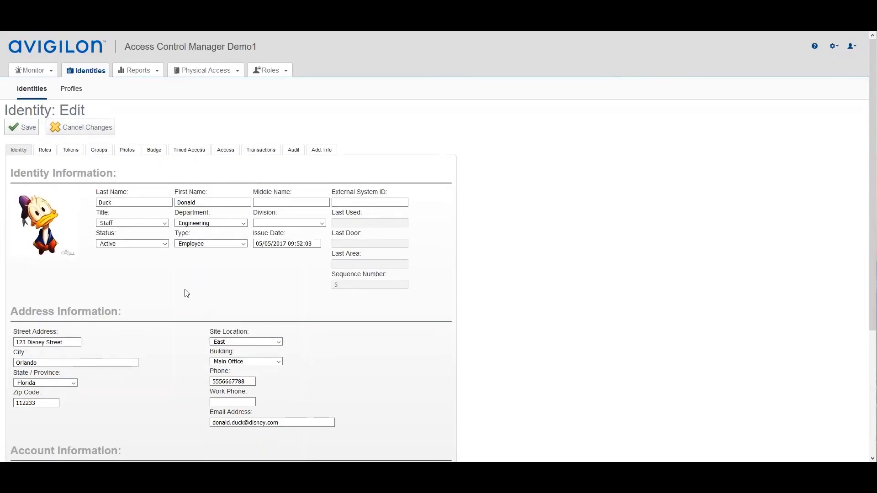
left_click(46, 153)
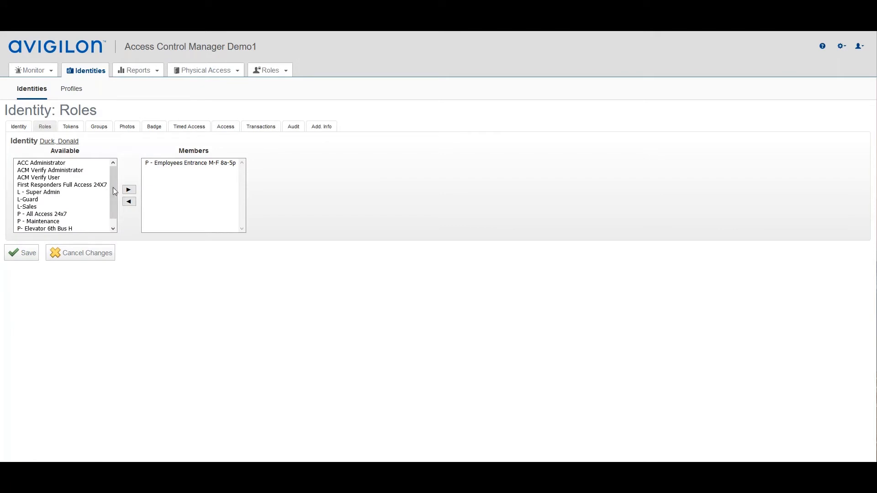
left_click_drag(116, 185, 115, 188)
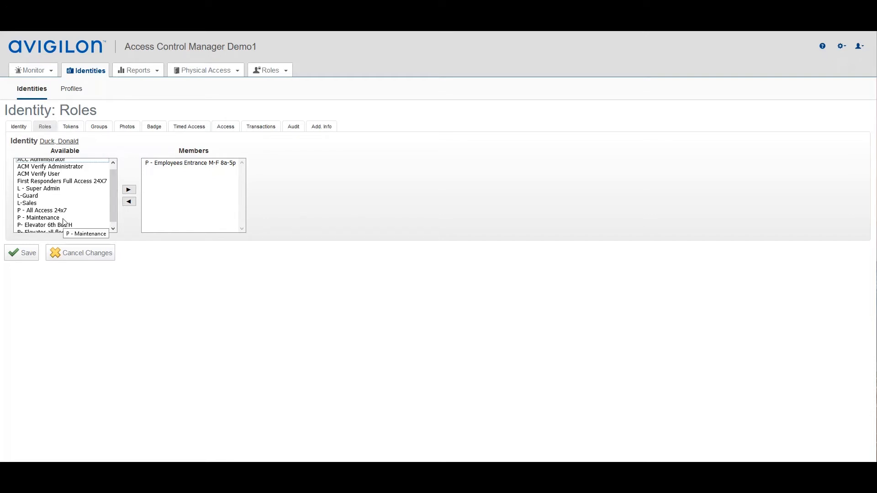
left_click(26, 196)
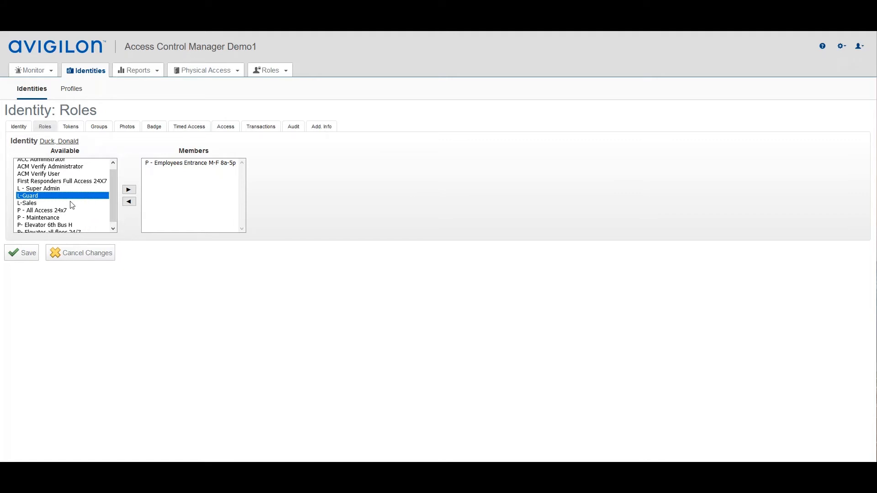
left_click(39, 227)
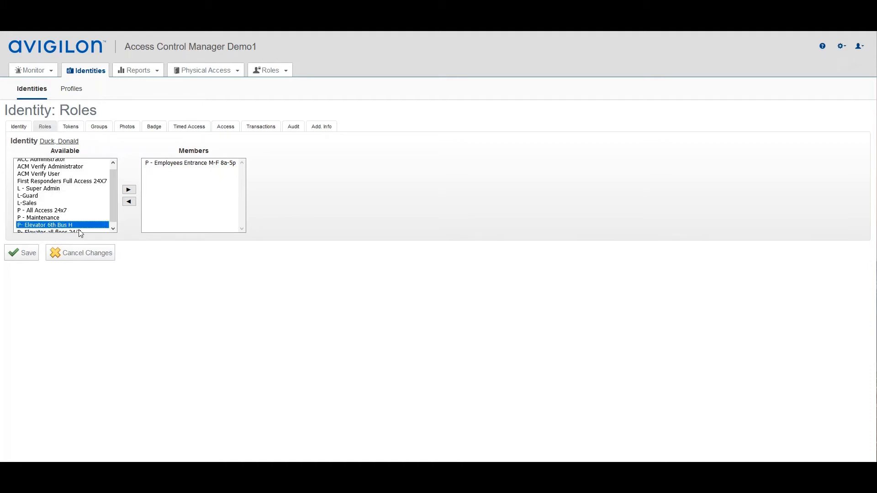
left_click(129, 191)
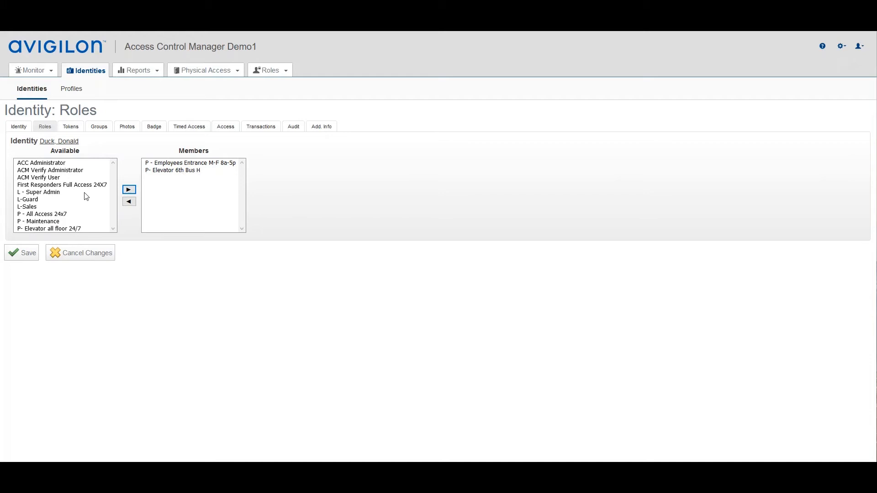
- Select the roles ACM Verify User, L - Super Admin and P - All Access 24x7 together in the available roles
left_click(52, 177)
left_click(38, 193, "ctrl")
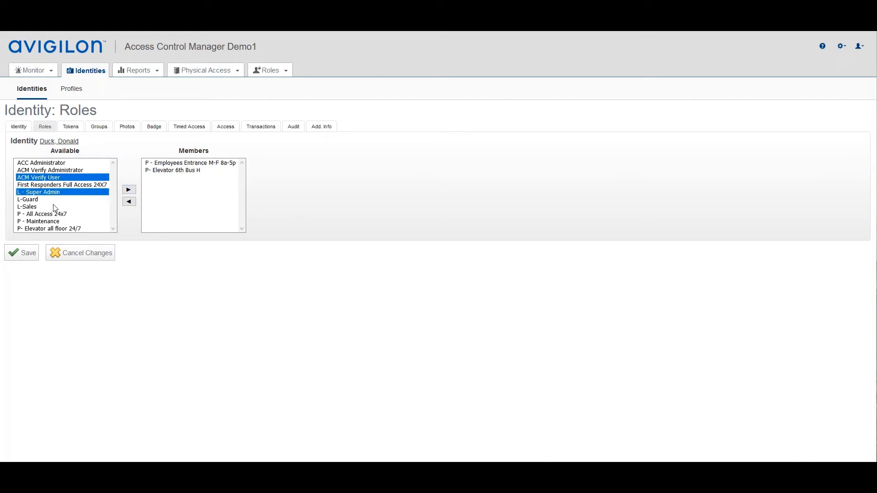
left_click(36, 214, "ctrl")
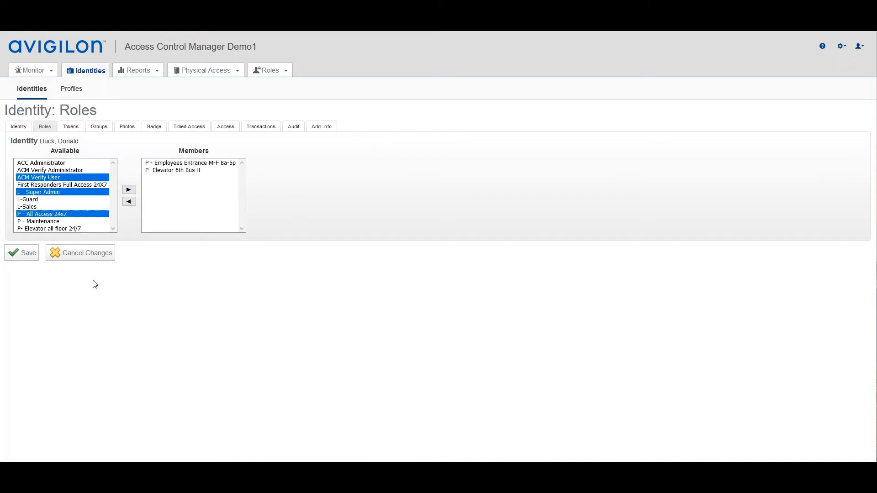
- Save the identity's role assignments and open its existing token for editing
left_click(27, 254)
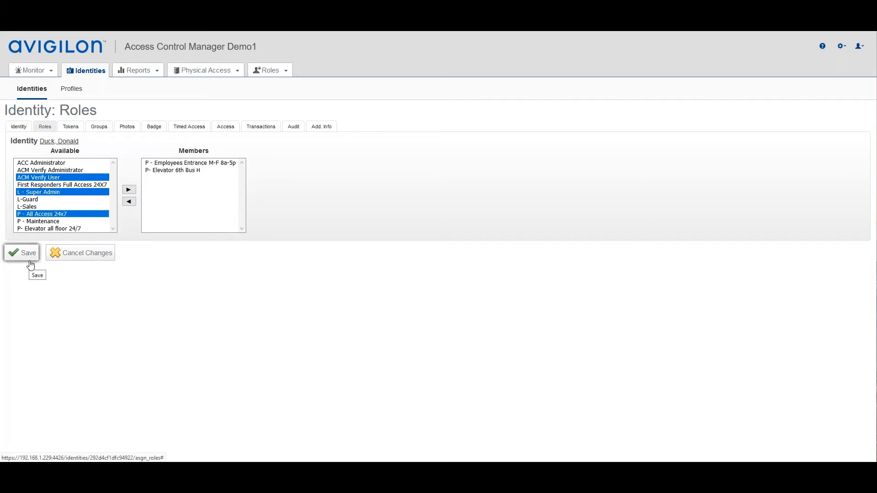
left_click(28, 255)
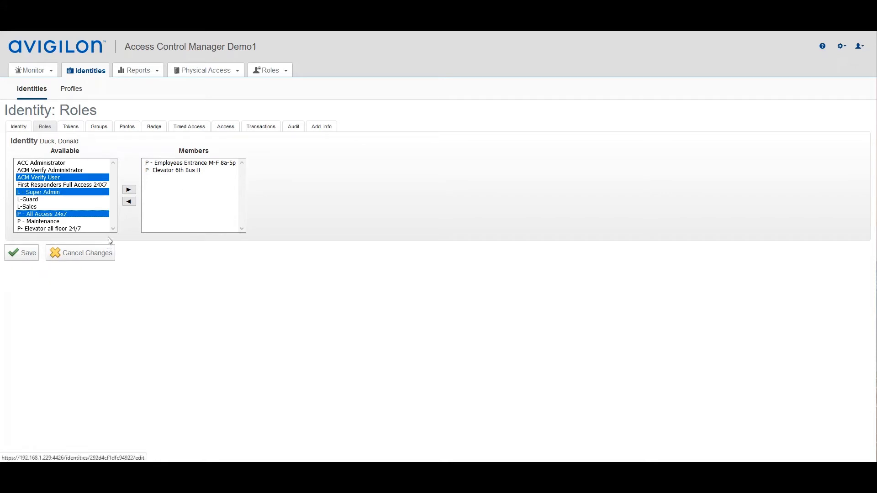
left_click(28, 255)
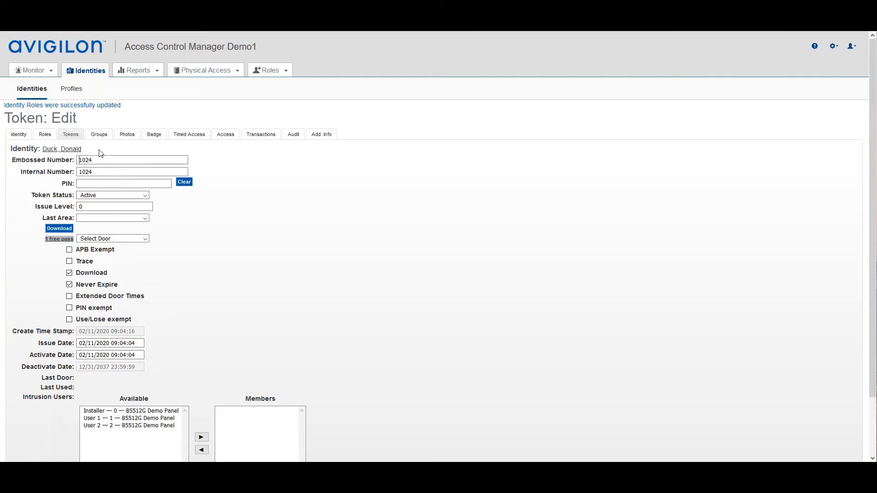
- Set the existing token's status to Inactive and save the token
scroll(153, 212, "down", 1)
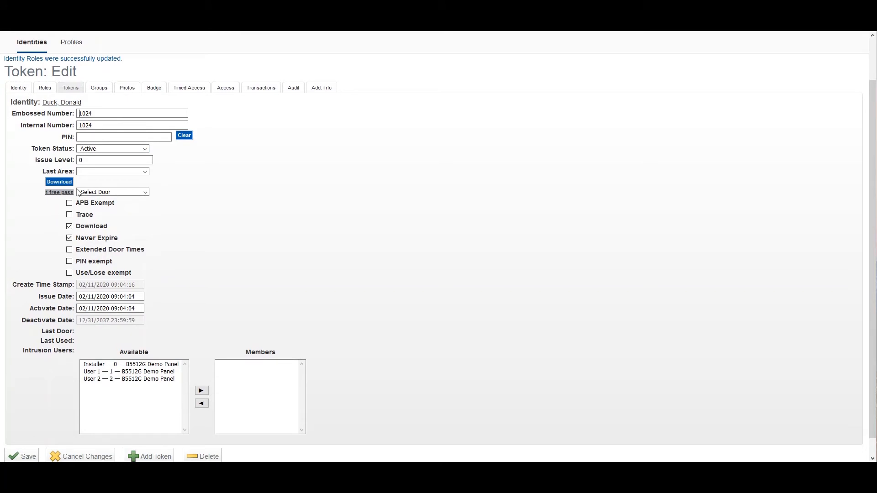
left_click(146, 150)
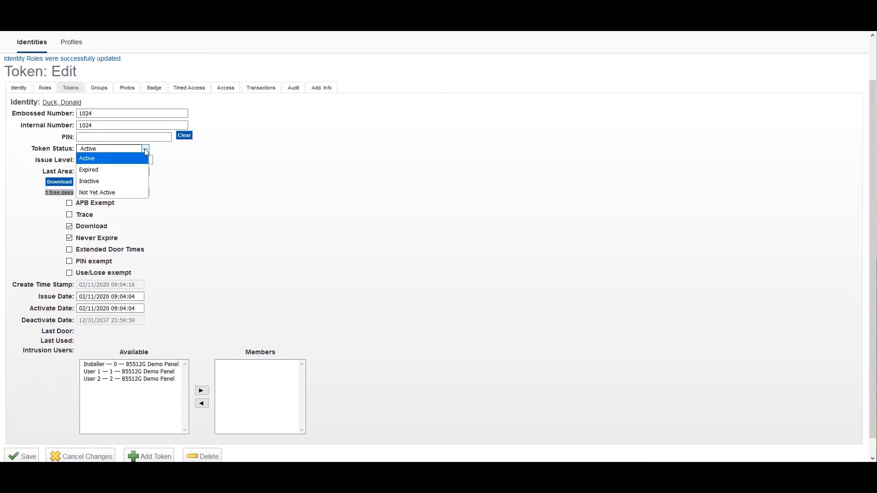
left_click(95, 183)
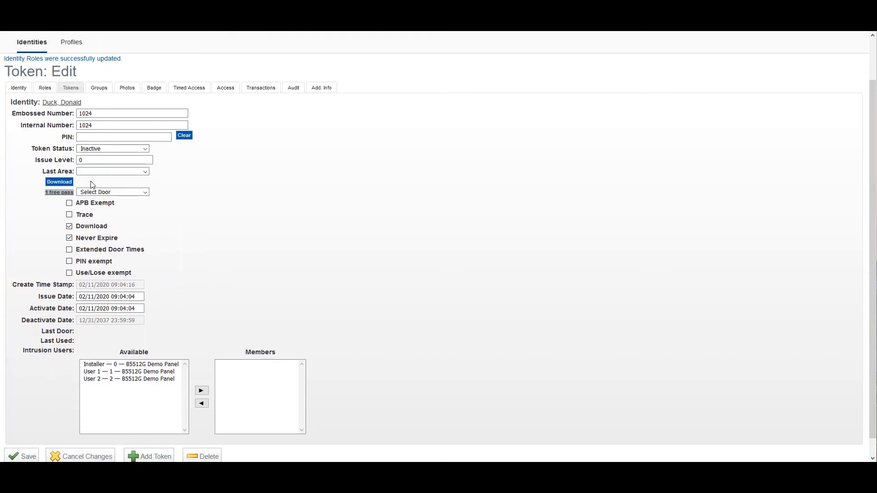
scroll(176, 203, "down", 1)
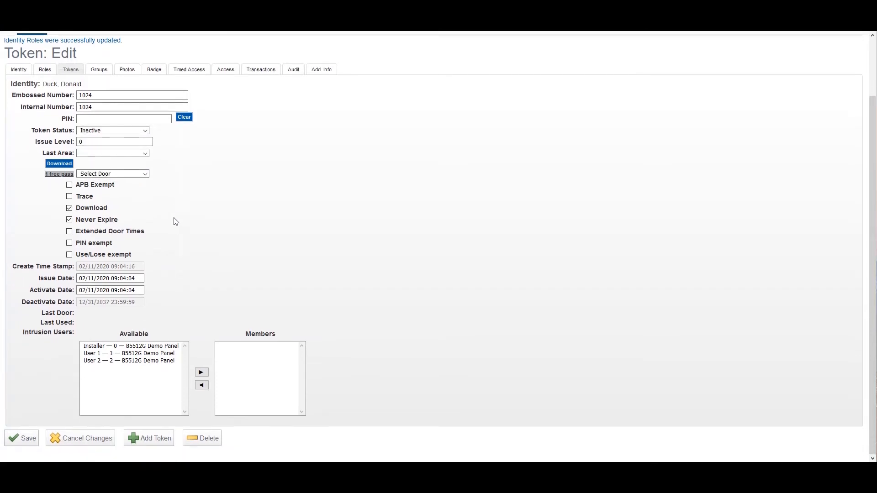
left_click(19, 438)
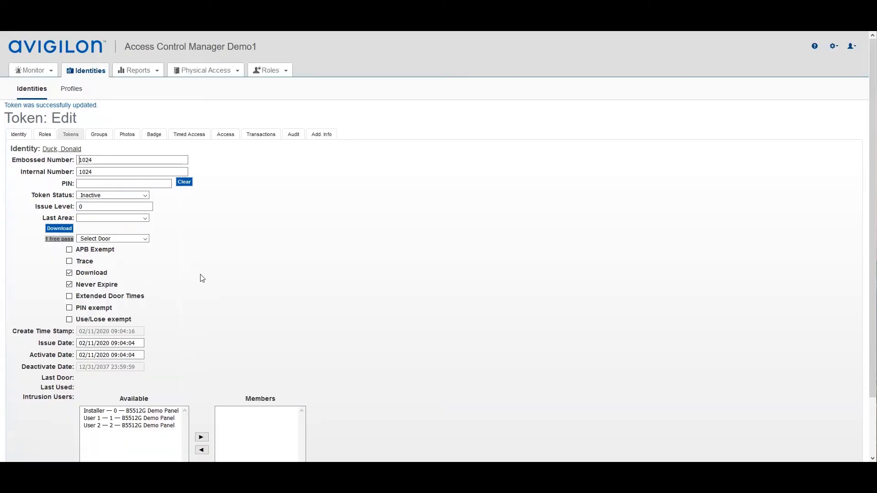
- Start adding a new token to the identity and examine the available token types, keeping Default
scroll(201, 278, "down", 3)
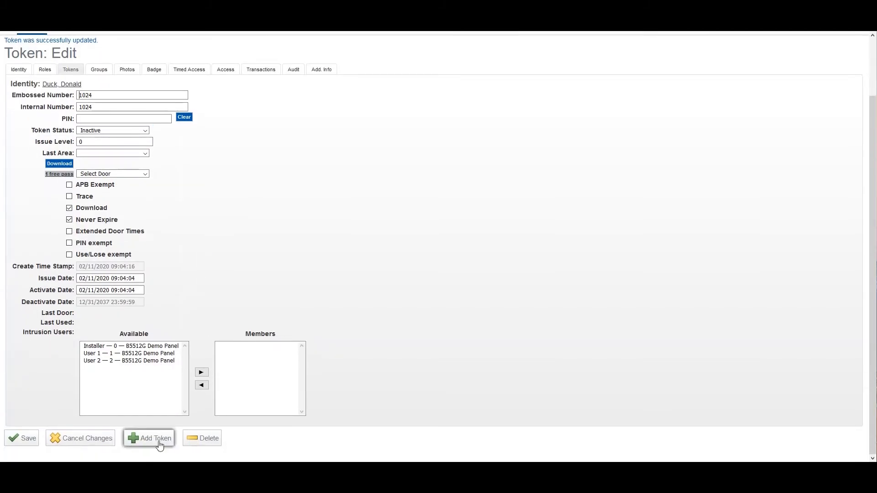
left_click(146, 446)
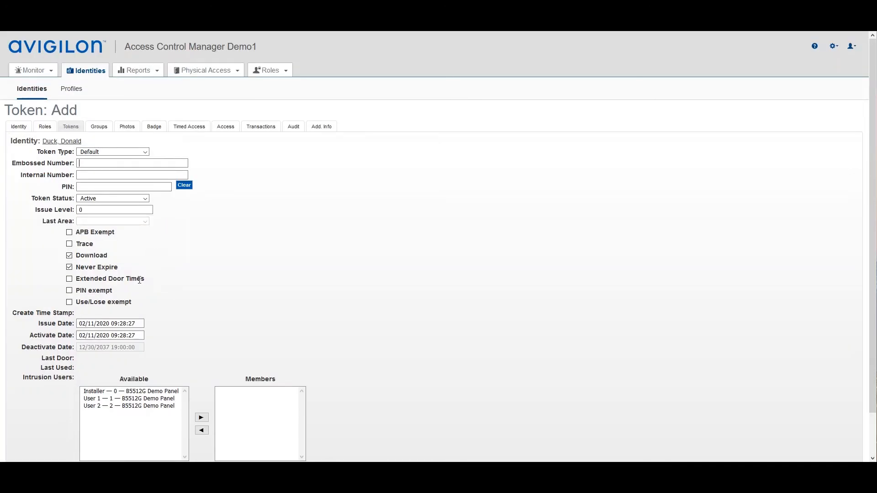
left_click(119, 163)
left_click_drag(50, 151, 74, 152)
left_click(146, 152)
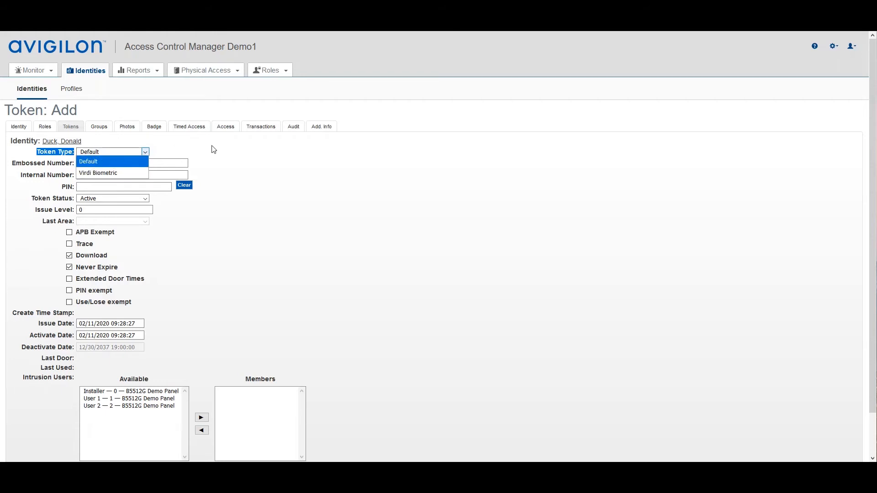
left_click(267, 175)
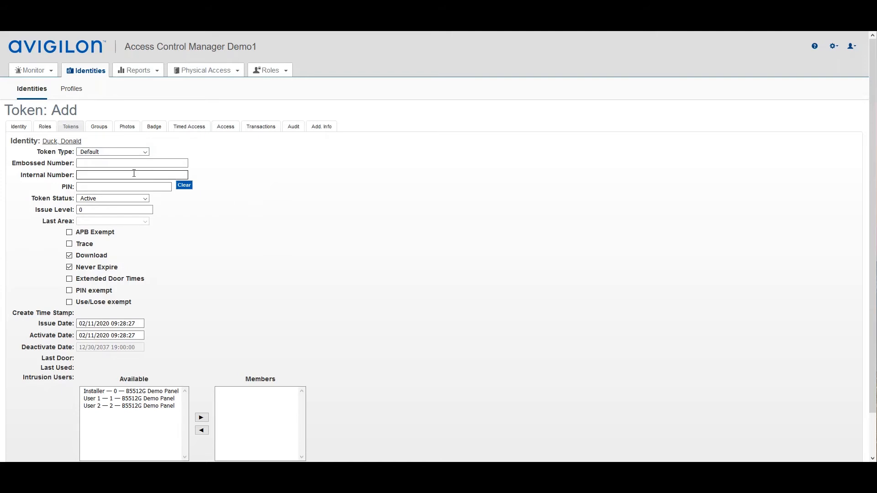
- Enter the new token's internal number, leave its embossed number and PIN blank, and save the token
left_click(101, 163)
left_click(88, 173)
left_click(113, 184)
left_click(85, 189)
scroll(178, 262, "down", 1)
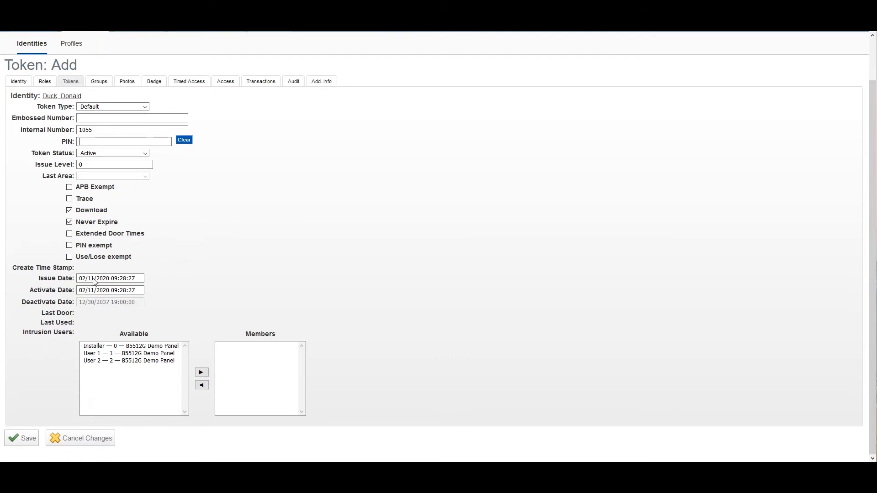
left_click(19, 438)
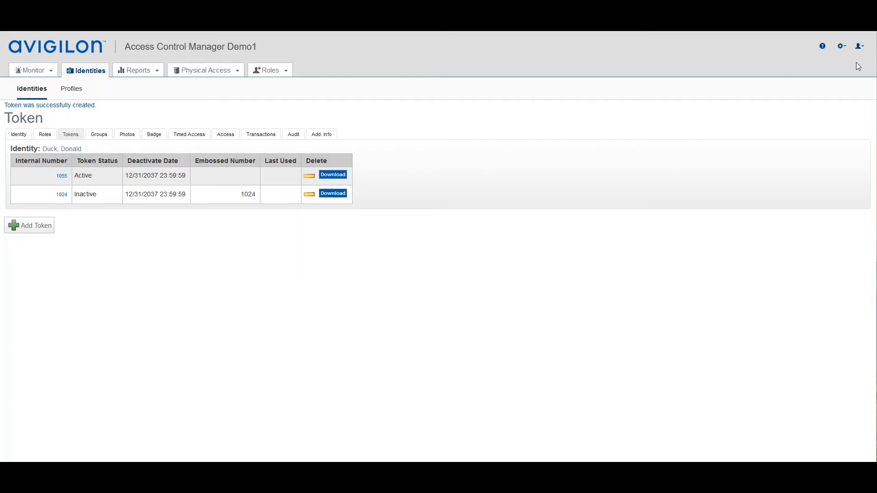
- Open the System Settings from the setup options
left_click(844, 53)
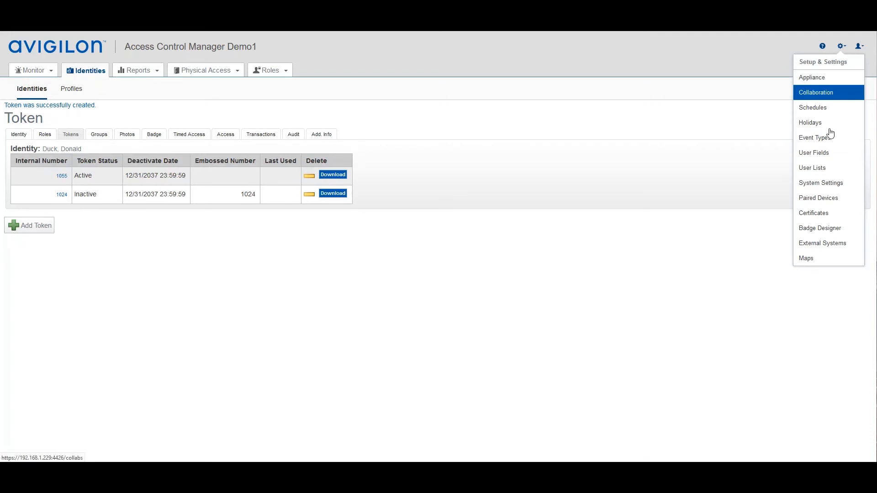
left_click(819, 184)
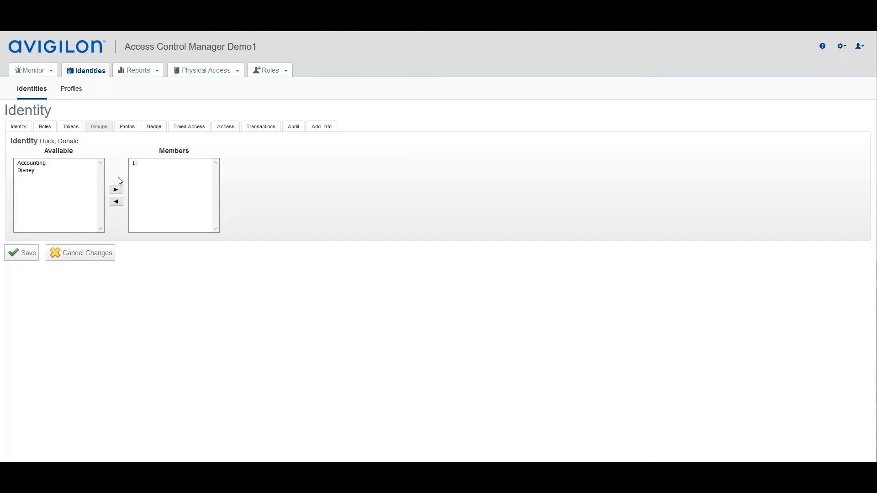
- Add the Disney group to the identity's group memberships
left_click(32, 172)
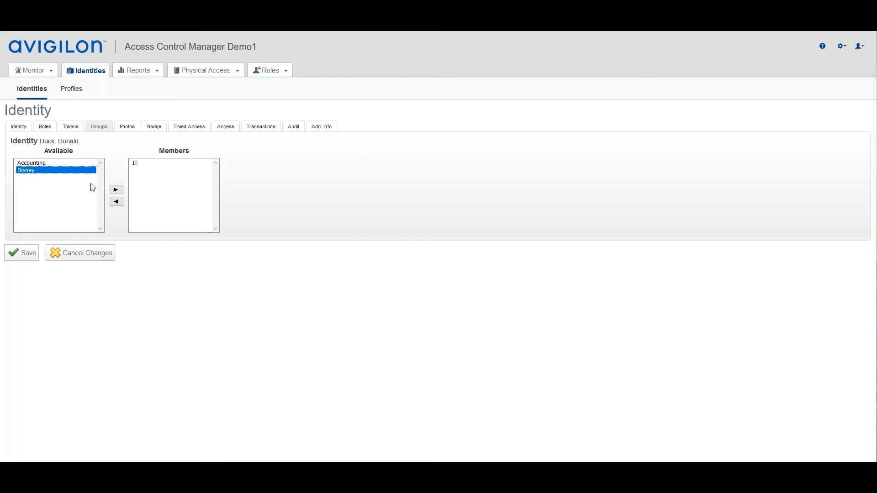
left_click(117, 190)
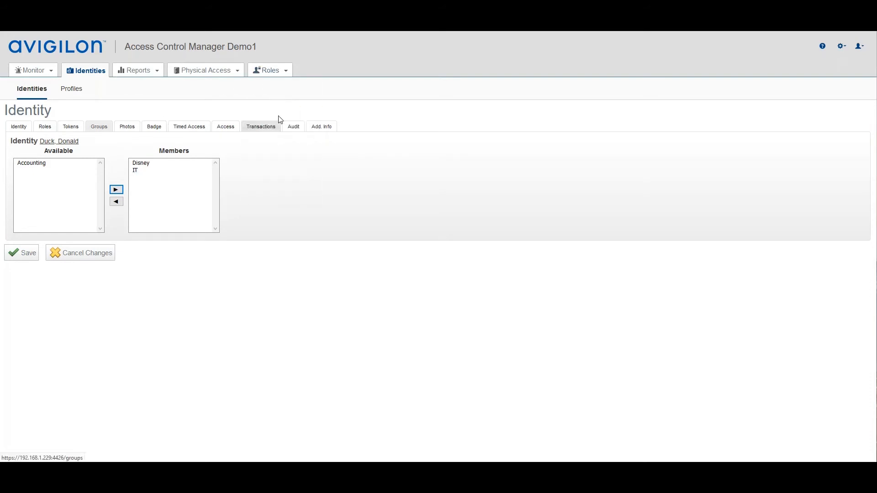
mouse_move(273, 68)
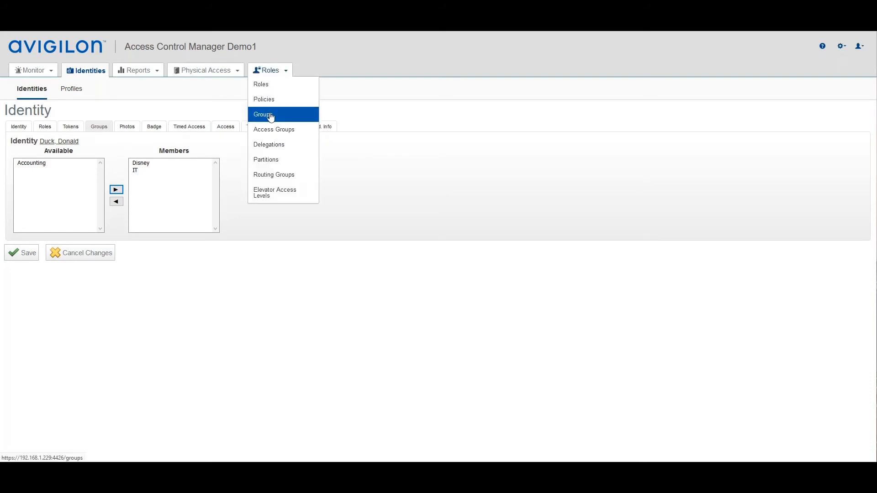
- Review the identity's photos and examine the badge templates available for its badge
left_click(127, 127)
left_click(495, 205)
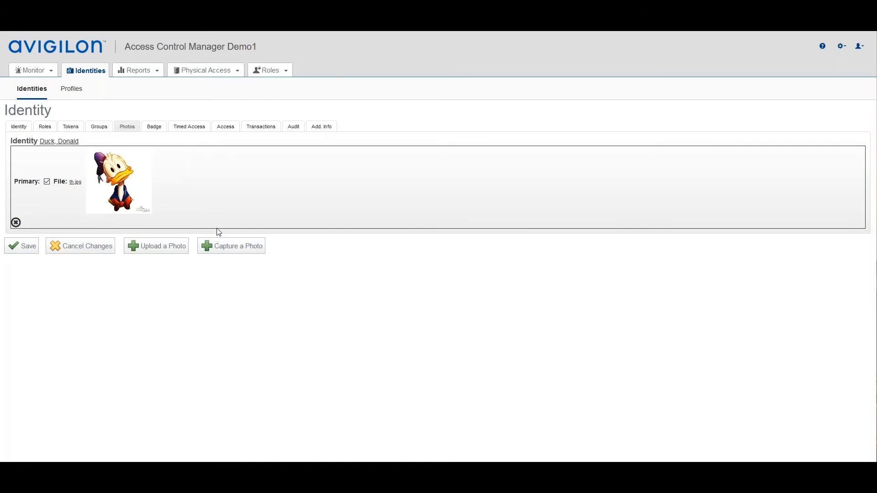
left_click(154, 130)
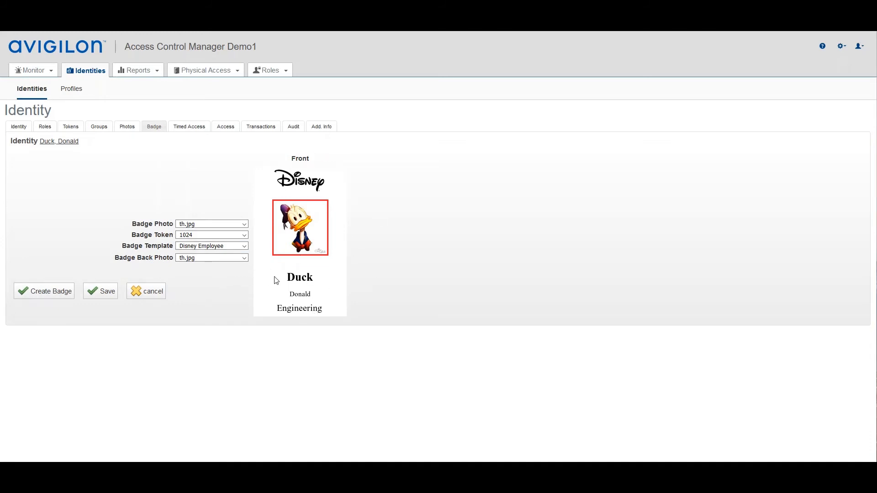
left_click(245, 246)
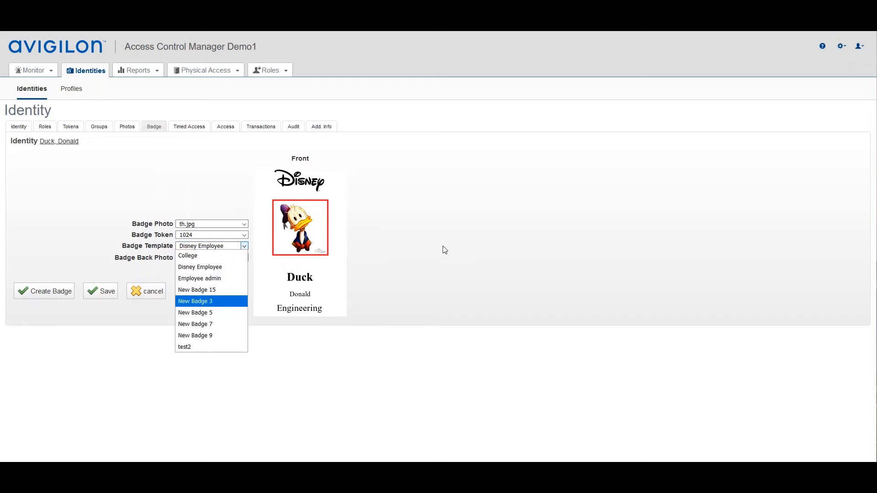
left_click(464, 249)
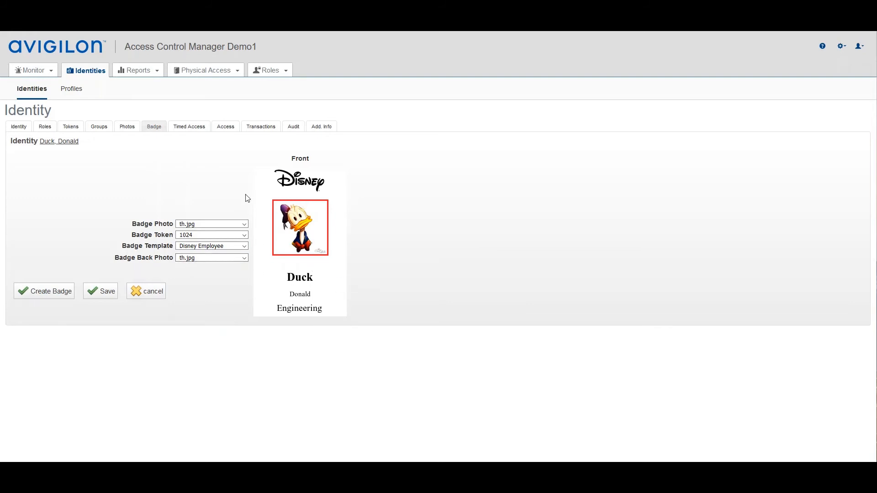
- Open the identity's timed access settings and add Lab Door to the new entry's members
left_click(189, 127)
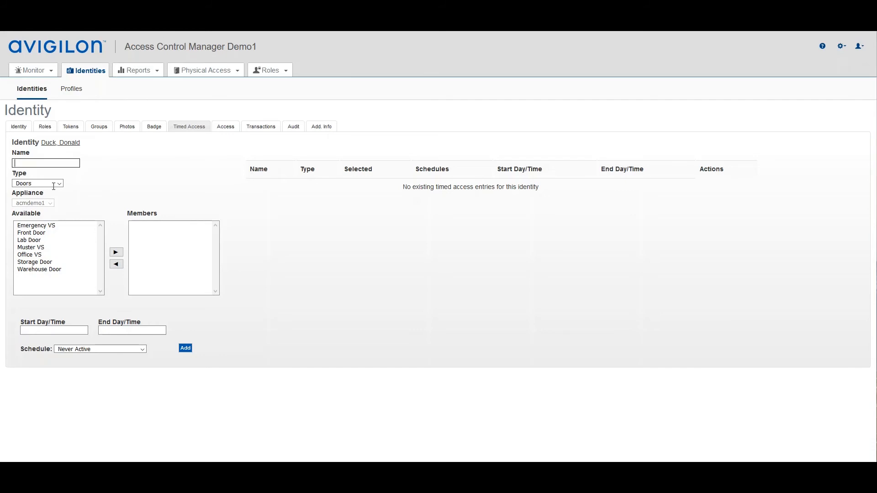
left_click(28, 240)
left_click(116, 253)
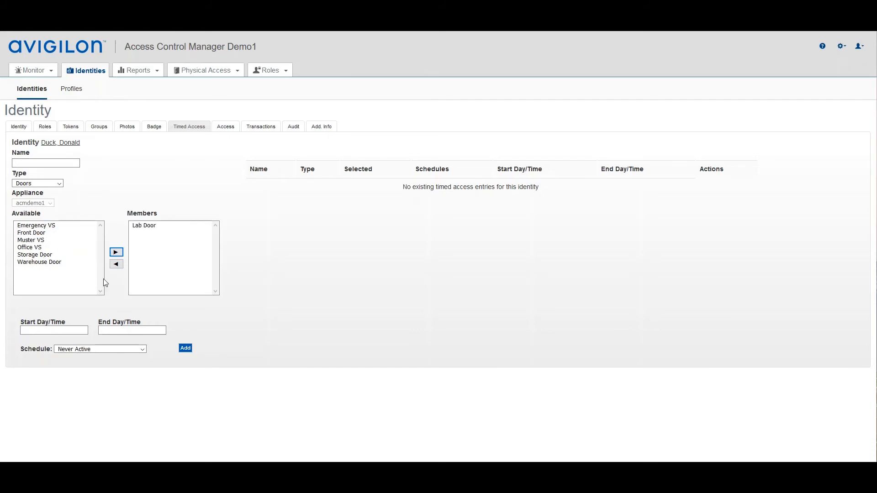
- Set the timed access entry's start day and time to 02/11/2020 09:00:11
left_click(59, 330)
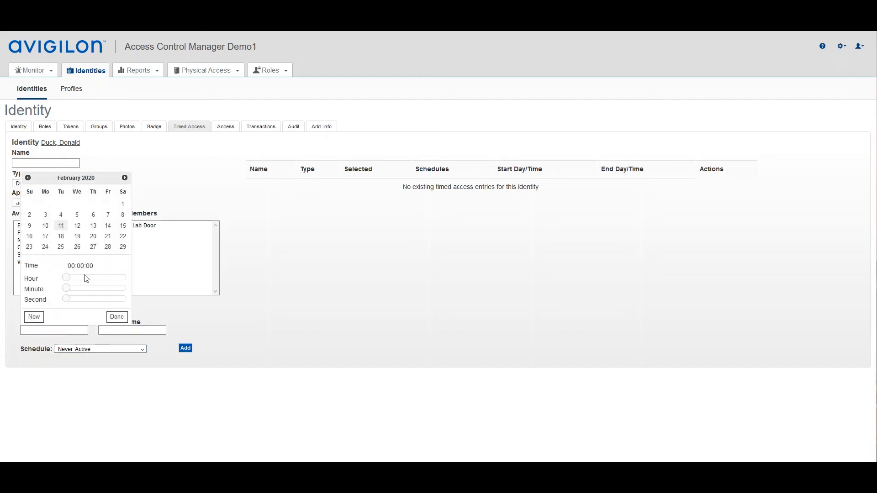
left_click(77, 226)
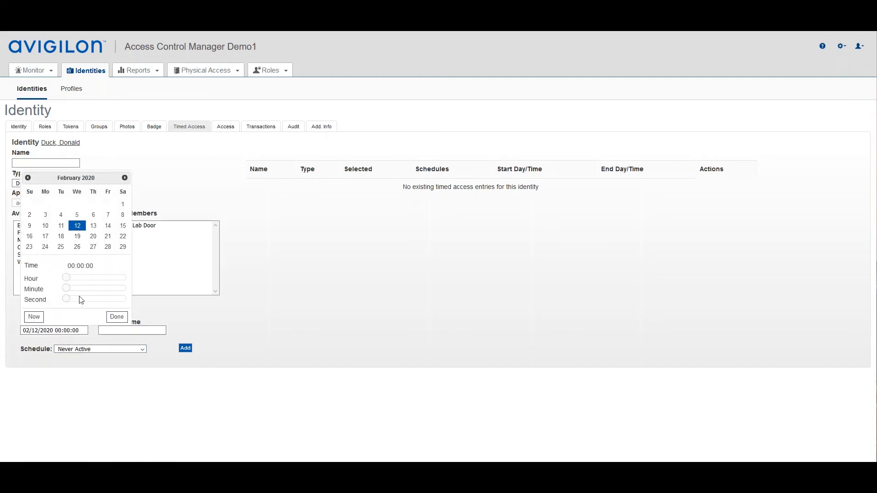
left_click(39, 321)
left_click_drag(91, 281, 33, 312)
left_click(117, 317)
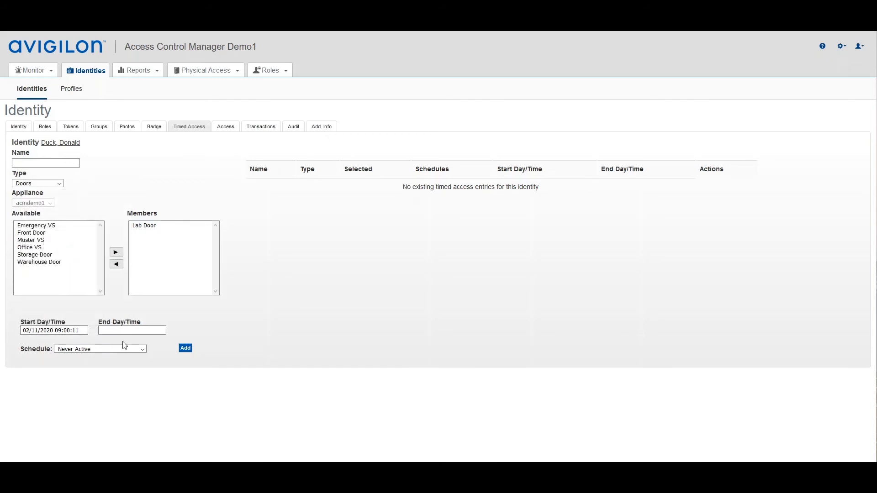
- Set the timed access entry's end day and time to 02/12/2020 10:00:00
left_click(126, 330)
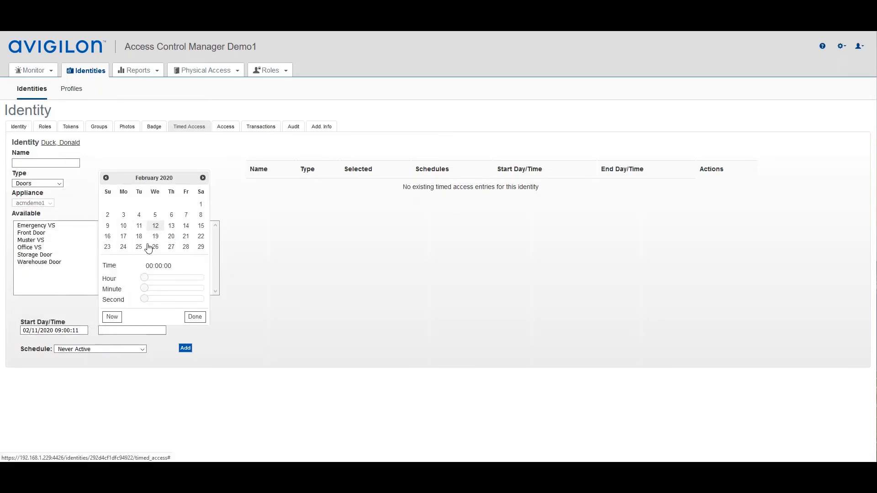
left_click(155, 226)
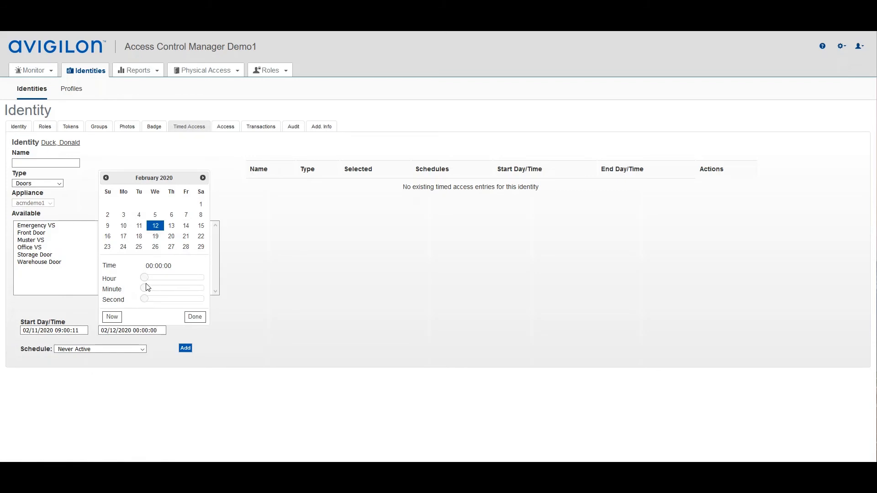
left_click_drag(144, 281, 171, 282)
left_click(195, 317)
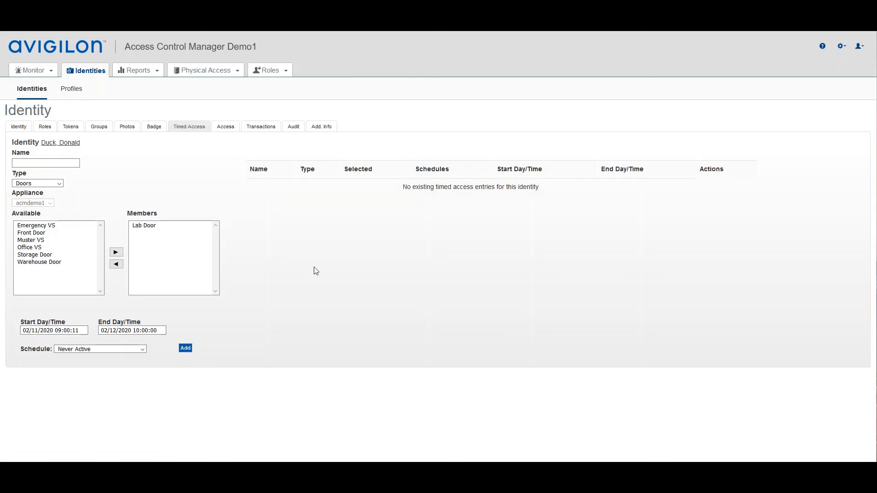
- Name the timed access entry "test" and add it to the identity with the Never Active schedule
left_click(27, 167)
left_click(185, 349)
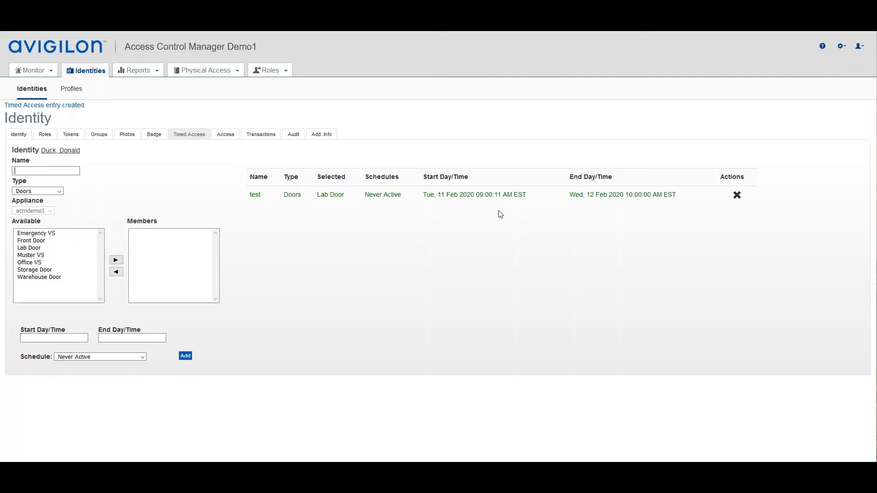
- Review the roles, access groups and doors listed in the identity's access overview
left_click(273, 74)
left_click(226, 135)
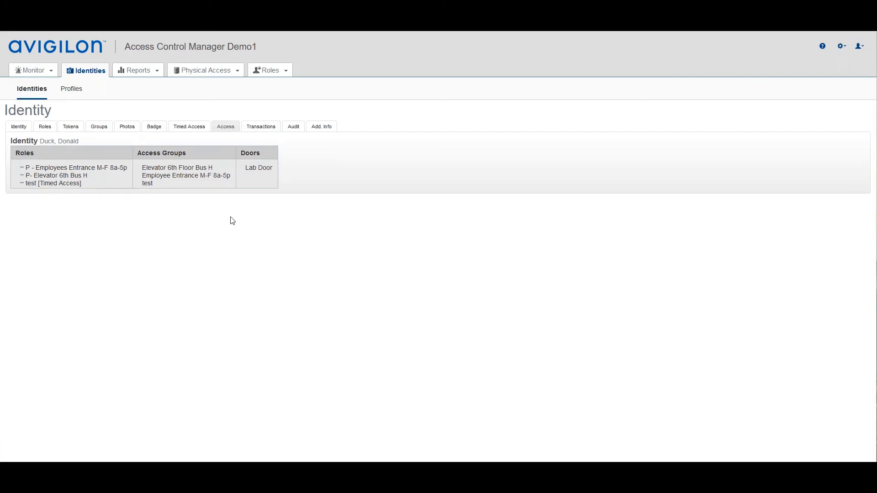
- Review the identity's transactions and audit history, highlighting the operator and the new role value in the newest audit entry
left_click(257, 128)
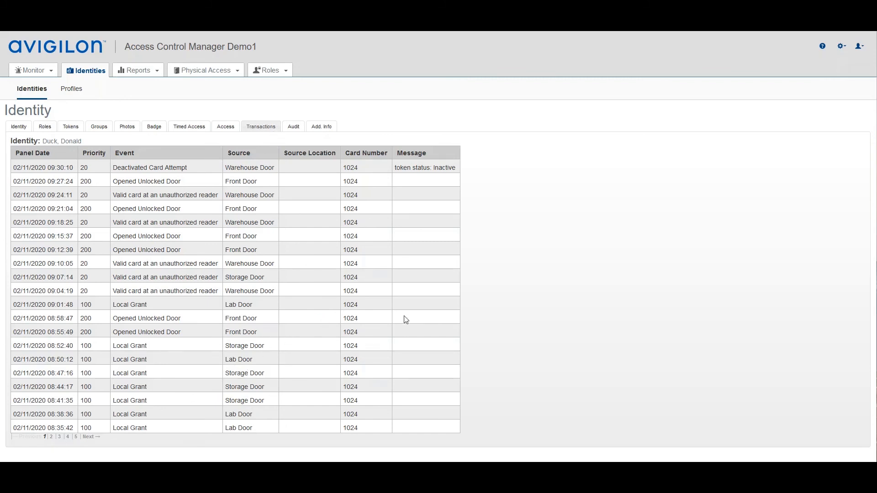
left_click(294, 126)
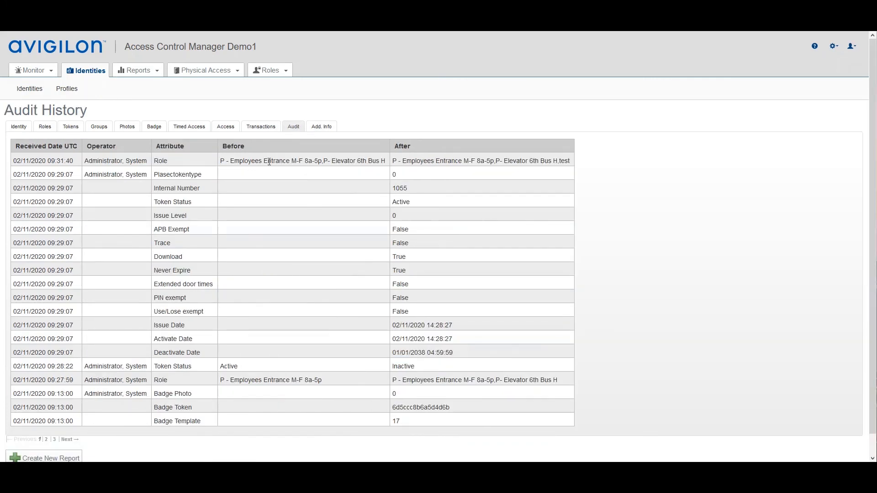
triple_click(84, 163)
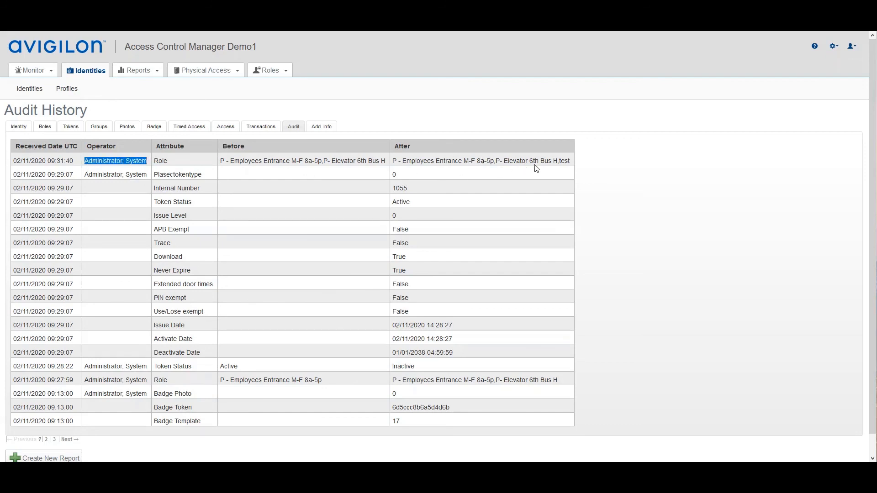
left_click_drag(499, 161, 570, 162)
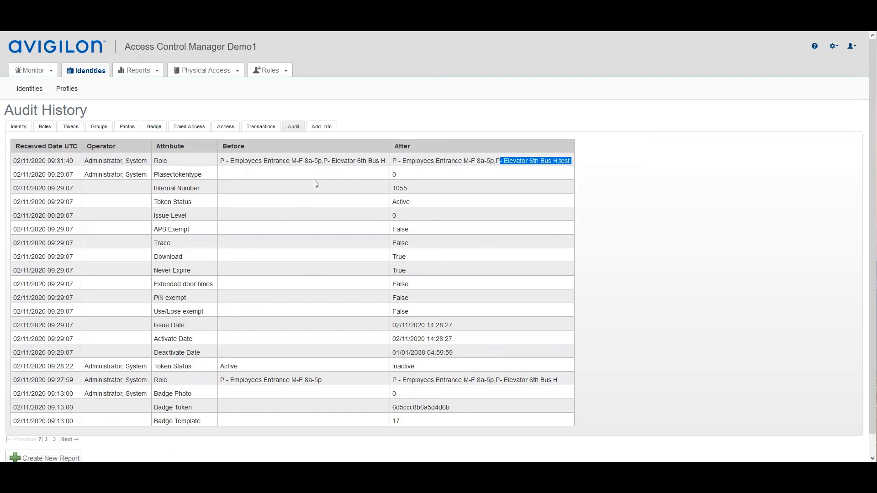
- Enlarge the Notes field in the identity's additional information to read it, and leave the identity record without saving changes
left_click(324, 128)
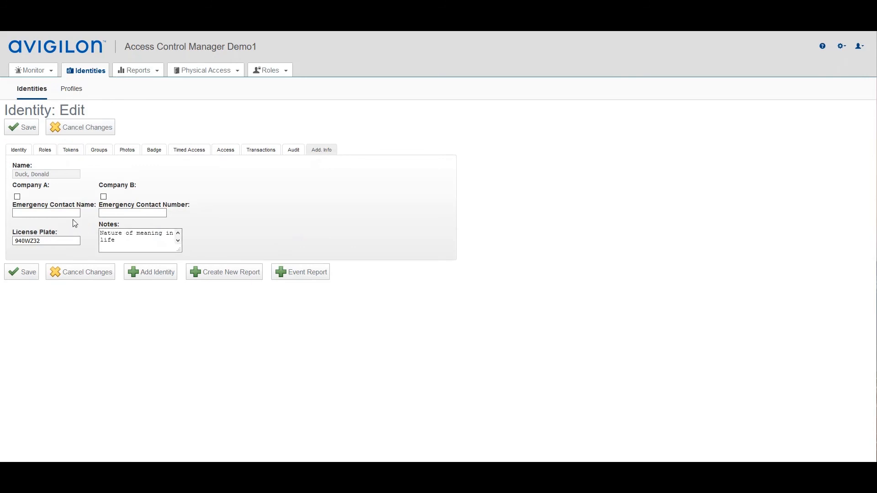
left_click(105, 245)
left_click_drag(179, 250, 449, 453)
scroll(605, 344, "down", 1)
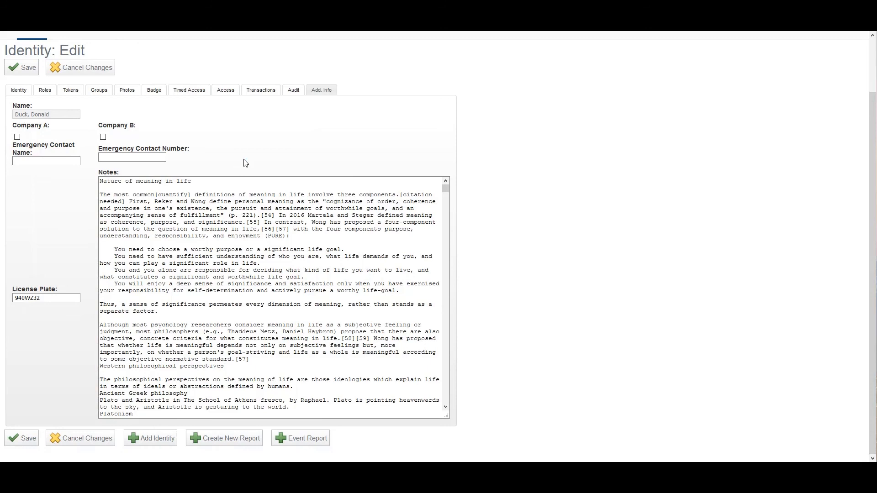
scroll(242, 163, "up", 2)
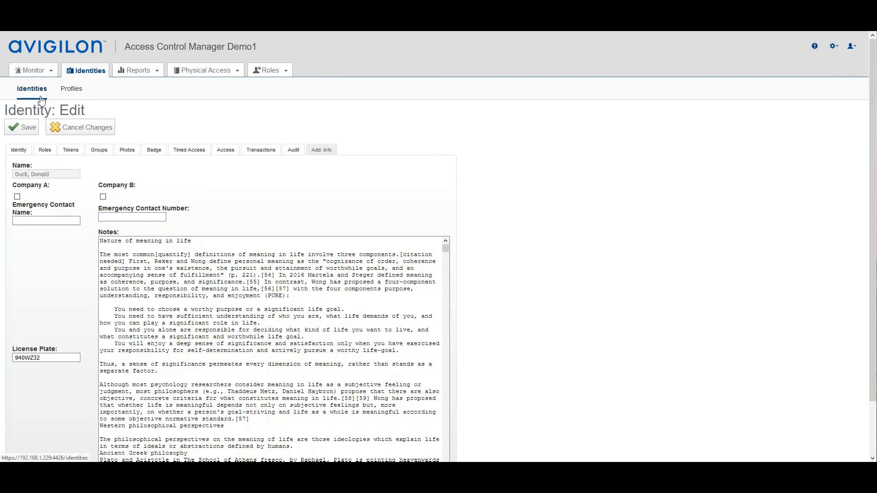
left_click(21, 154)
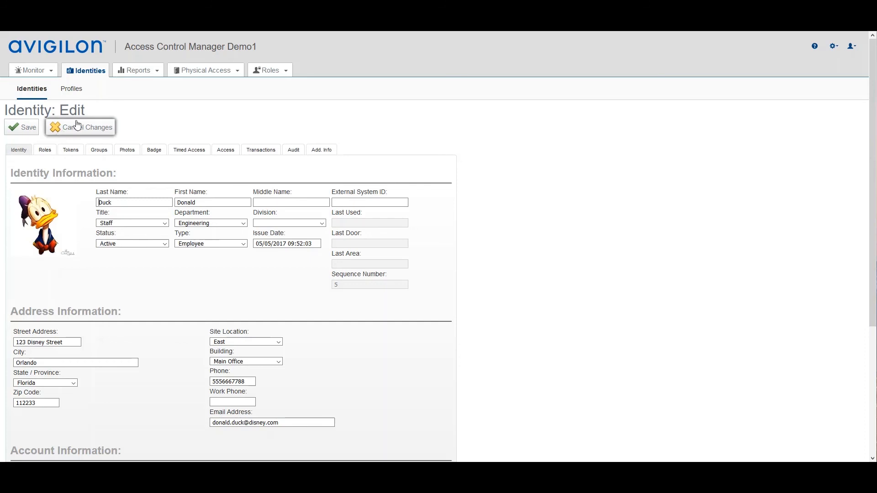
left_click(70, 132)
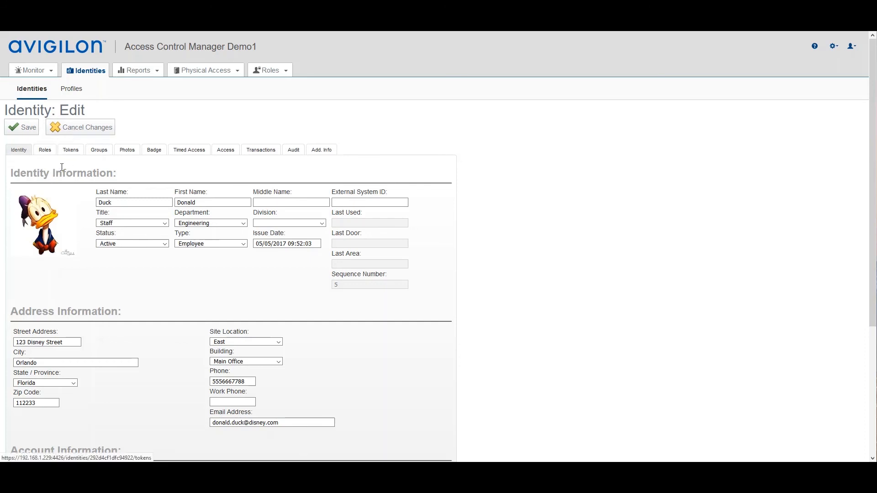
- Clear the previous search criteria and search for identities in the Accounting group
left_click(62, 194)
left_click(73, 169)
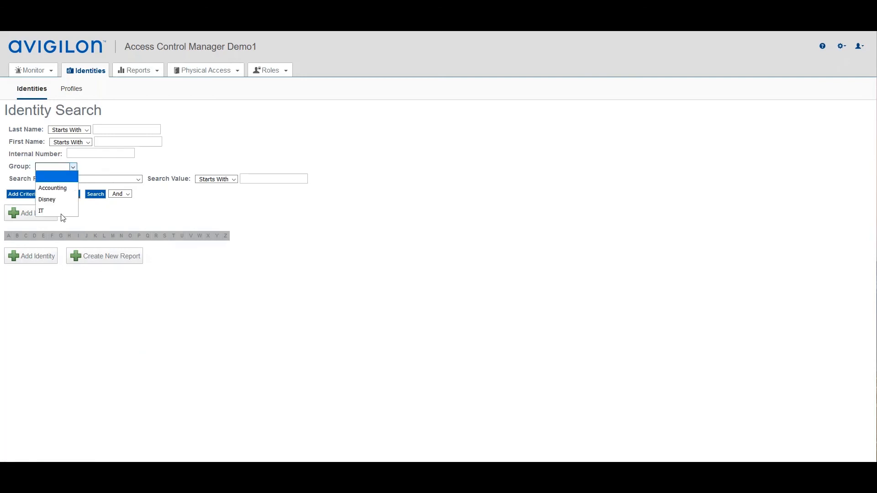
left_click(73, 190)
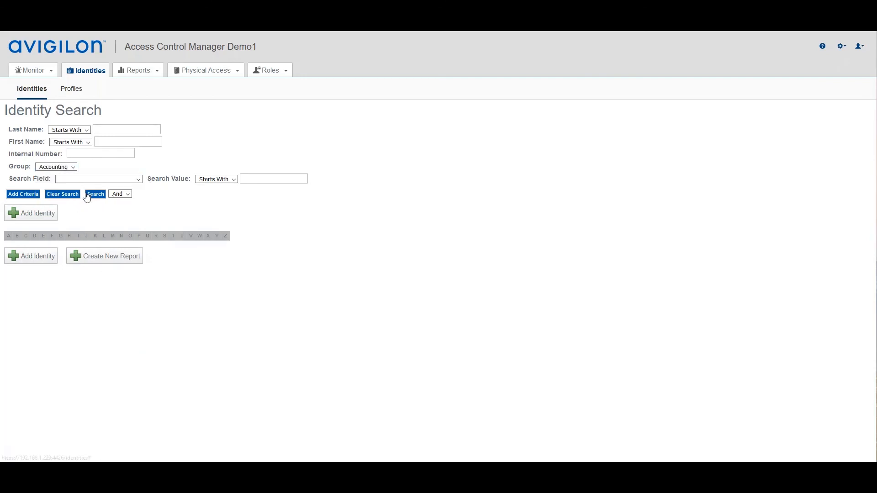
left_click(94, 194)
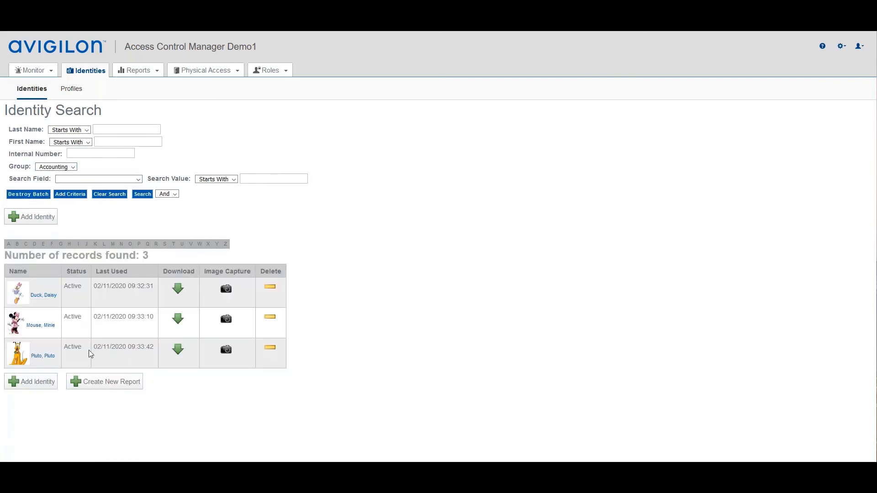
- Open the first identity in the Accounting search results and set its status to Inactive
left_click(50, 296)
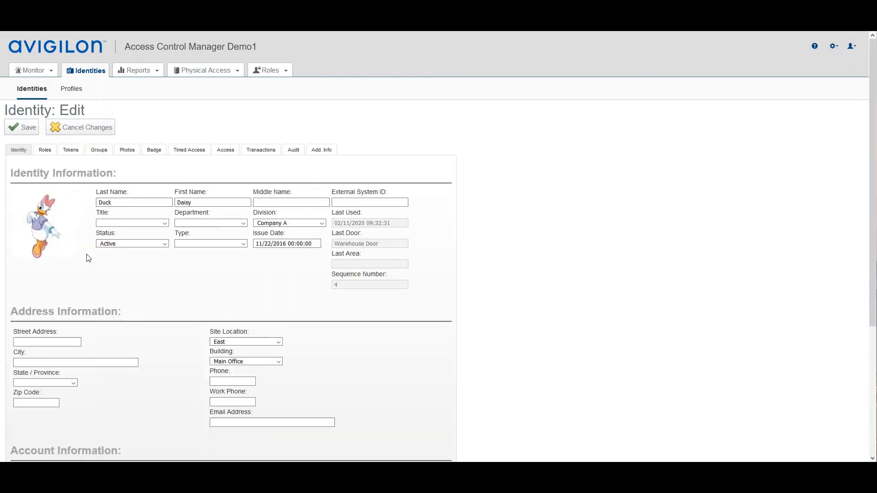
left_click(165, 244)
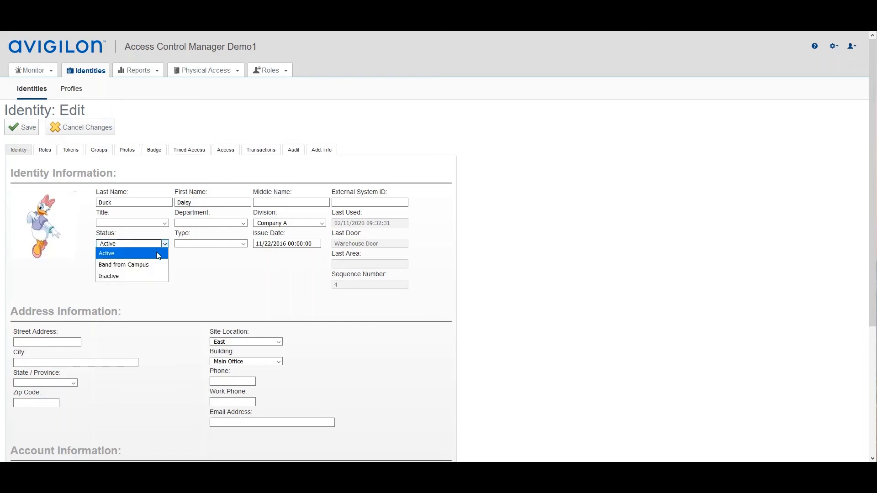
left_click(118, 277)
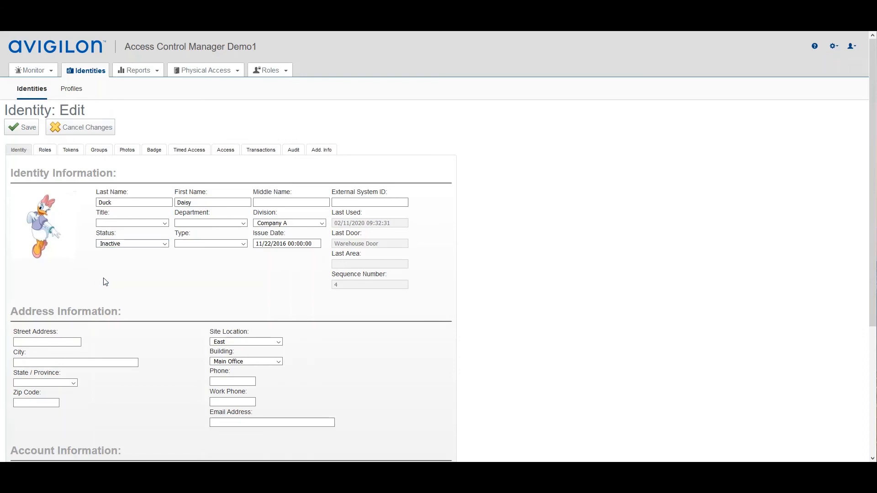